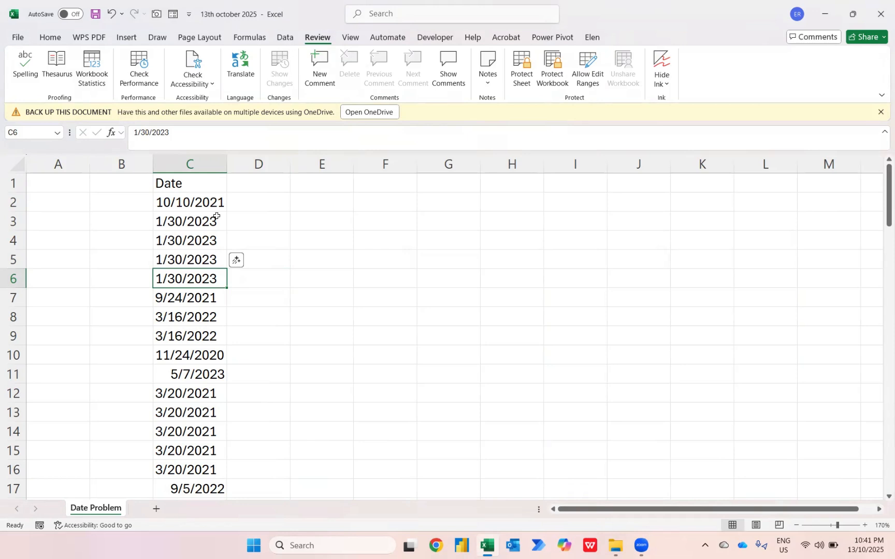
Step: Enter the label "UK Date" in cell F2, beside the date list
{"action": "key", "text": "Up"}
{"action": "key", "text": "Up"}
{"action": "key", "text": "Up"}
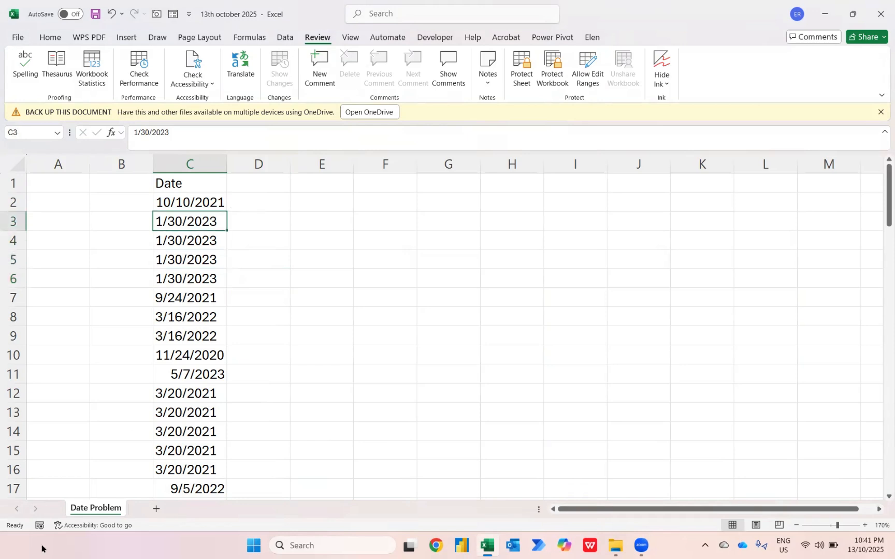
{"action": "key", "text": "Up"}
{"action": "key", "text": "Right"}
{"action": "key", "text": "Right"}
{"action": "key", "text": "Right"}
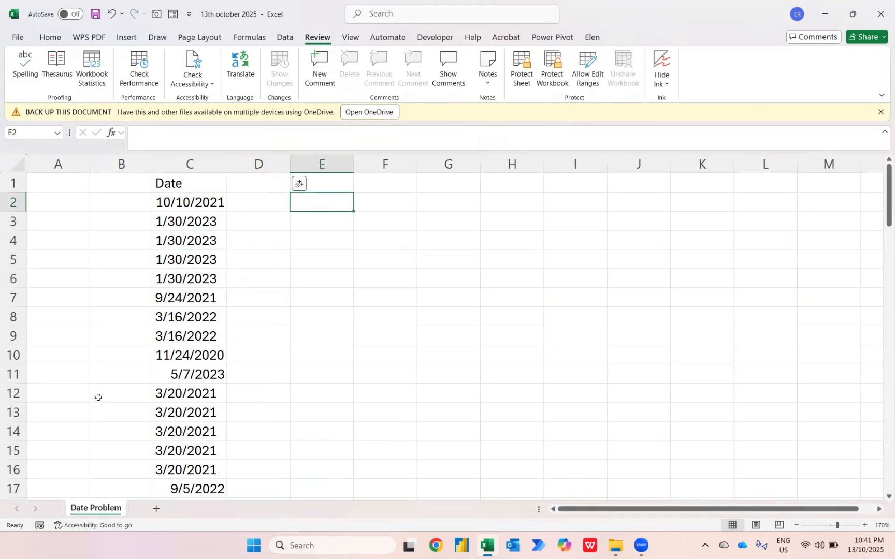
{"action": "key", "text": "Caps_Lock"}
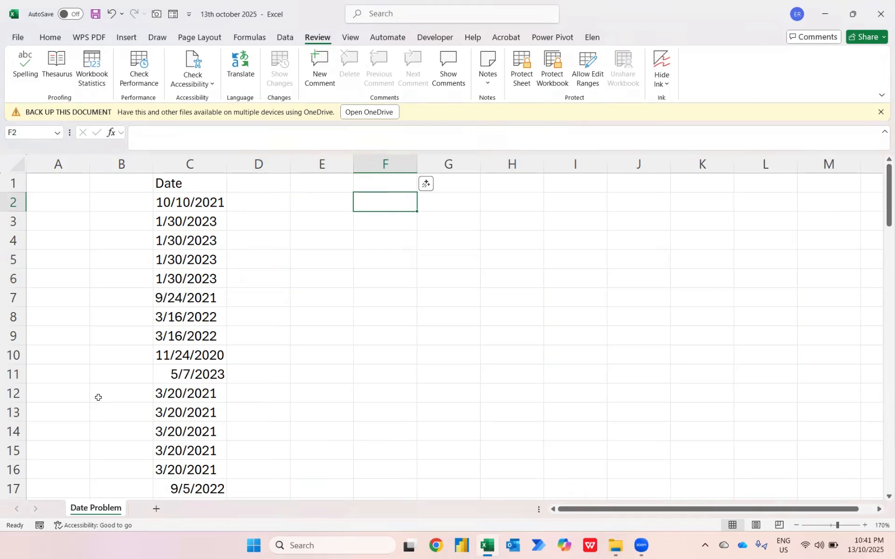
{"action": "type", "text": "UK D"}
{"action": "key", "text": "Caps_Lock"}
{"action": "type", "text": "ate"}
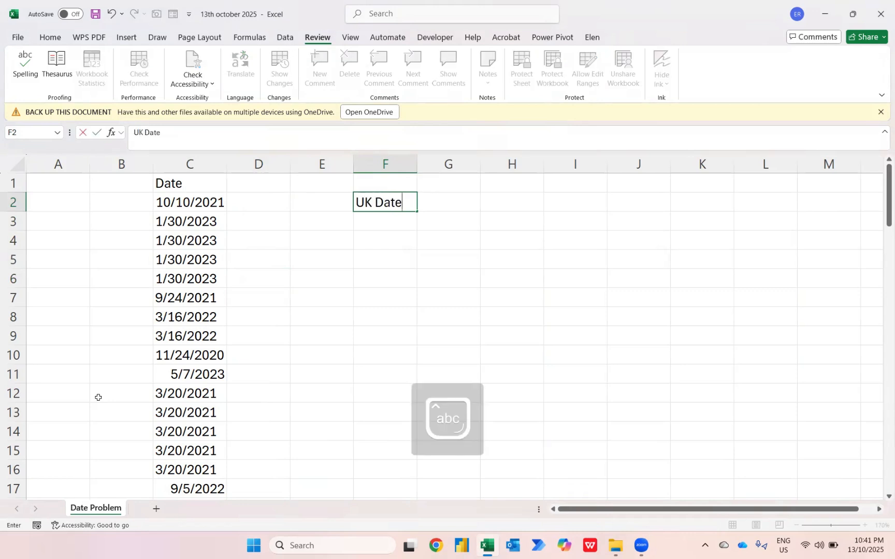
{"action": "key", "text": "Return"}
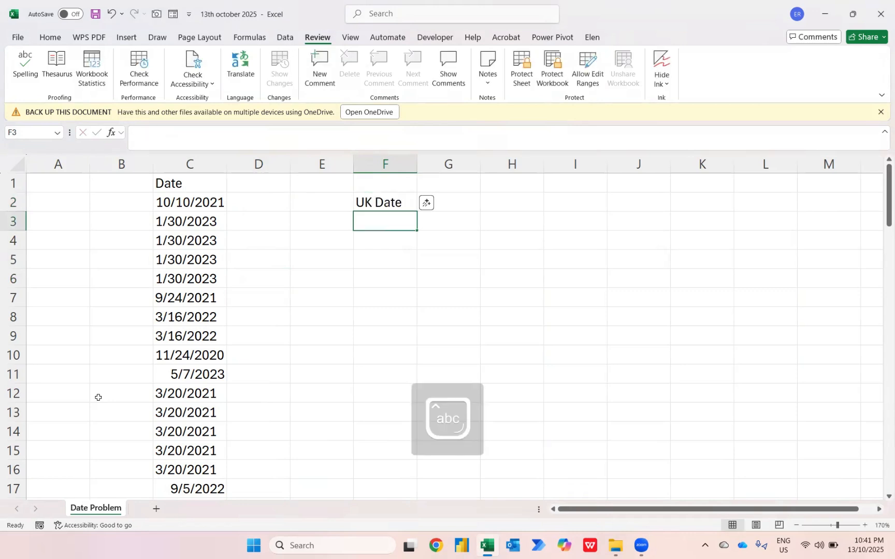
Step: Enter the label "US Date" in cell F3, below the UK Date label
{"action": "key", "text": "Caps_Lock"}
{"action": "type", "text": "U"}
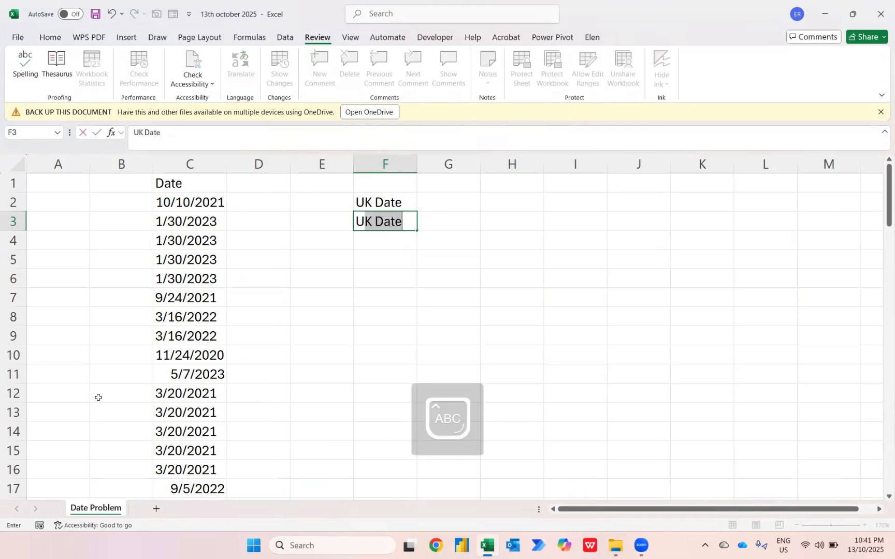
{"action": "type", "text": "S D"}
{"action": "key", "text": "Caps_Lock"}
{"action": "type", "text": "ate"}
{"action": "key", "text": "Return"}
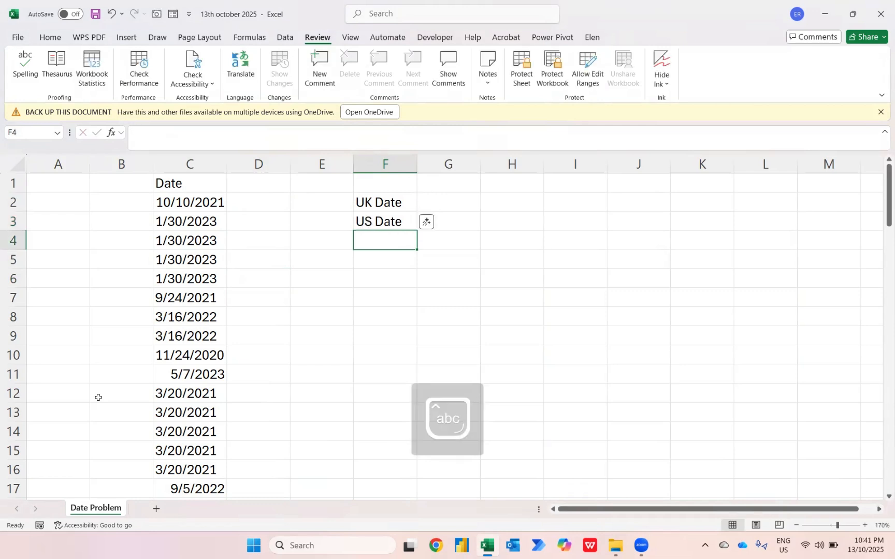
Step: Note the format dd/mm/yyyy in G2 for the UK date and mm/dd/yyyy in G3 for the US date
{"action": "key", "text": "Up"}
{"action": "key", "text": "Up"}
{"action": "key", "text": "Right"}
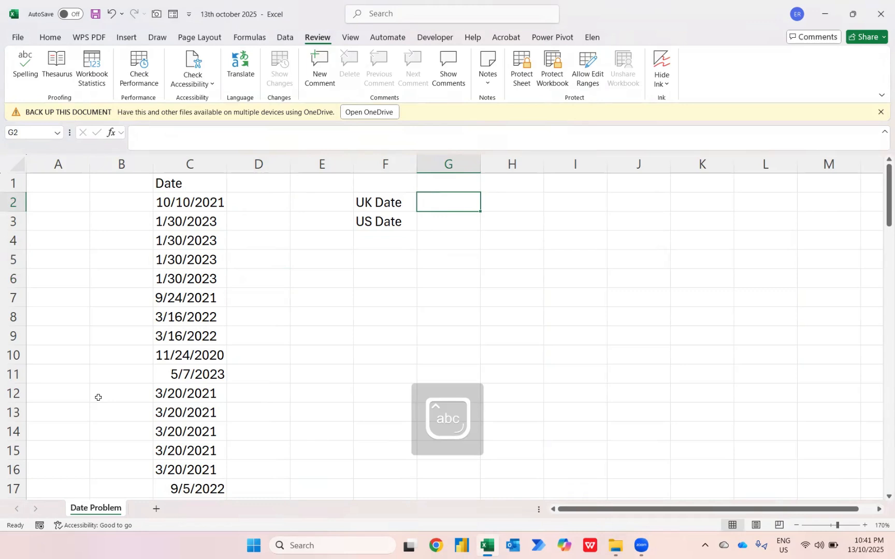
{"action": "type", "text": "dd/"}
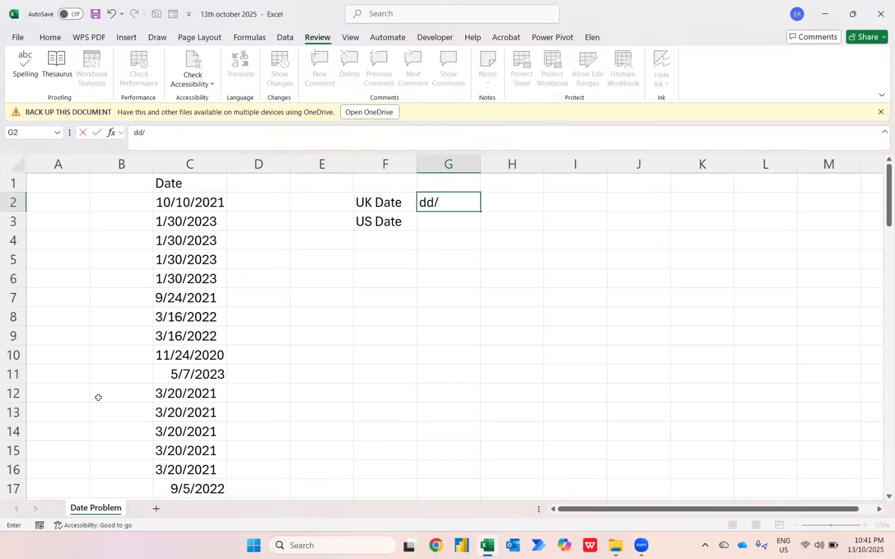
{"action": "type", "text": "mm/yyyy"}
{"action": "key", "text": "Return"}
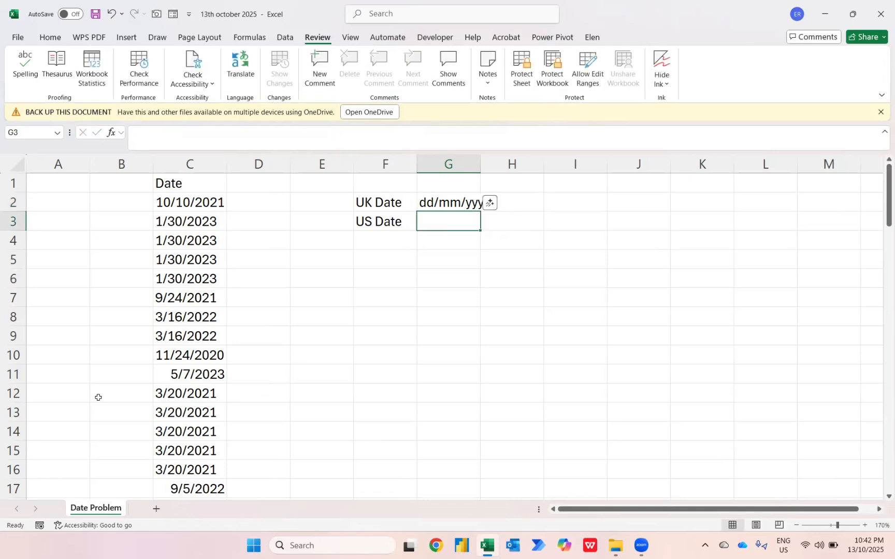
{"action": "type", "text": "mm/"}
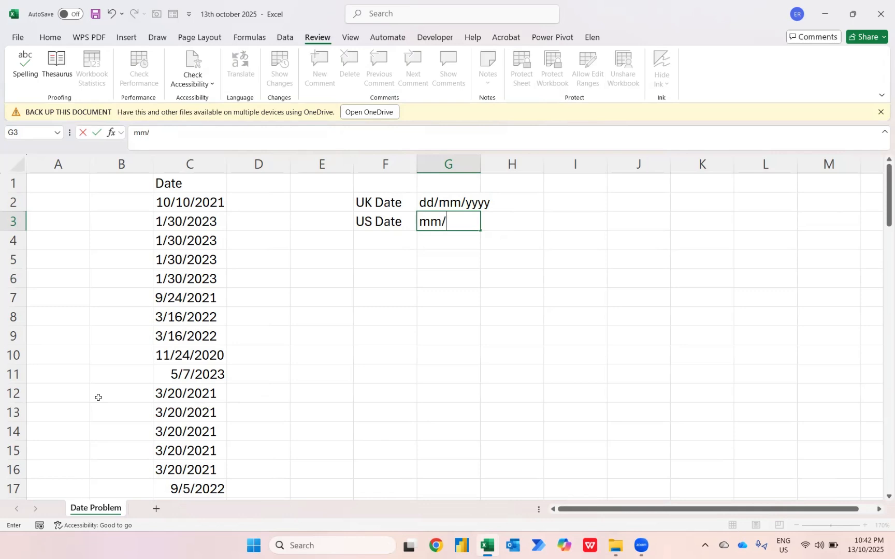
{"action": "type", "text": "dd/yyyy"}
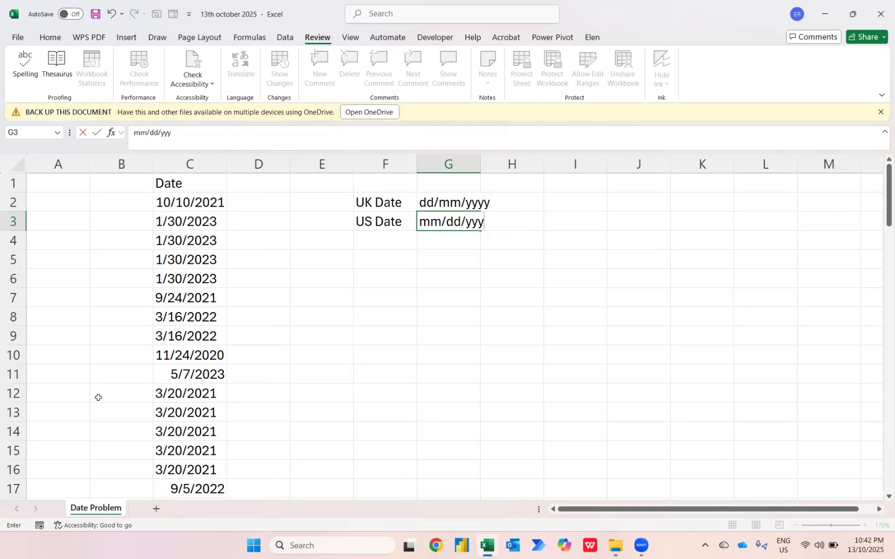
{"action": "key", "text": "Return"}
Step: Examine the Date column entries from C2 to C12 for their day and month order and their alignment
{"action": "key", "text": "Up"}
{"action": "key", "text": "Left"}
{"action": "key", "text": "Left"}
{"action": "key", "text": "Left"}
{"action": "key", "text": "Left"}
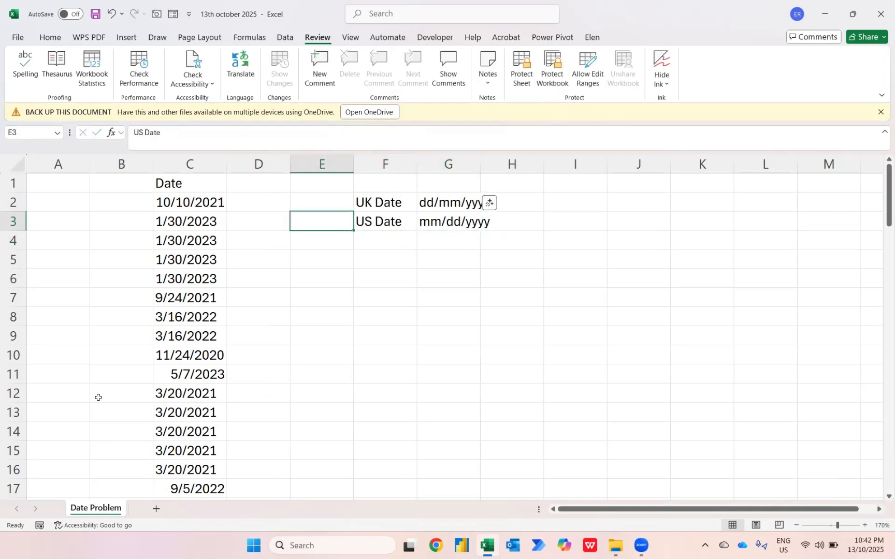
{"action": "key", "text": "Up"}
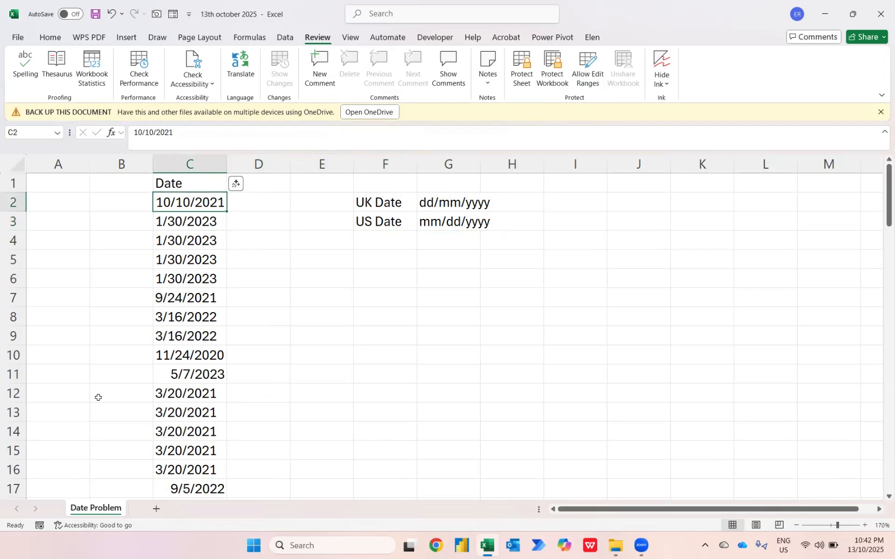
{"action": "key", "text": "Down"}
{"action": "key", "text": "Down"}
{"action": "key", "text": "Down"}
{"action": "key", "text": "Down"}
{"action": "key", "text": "Down"}
{"action": "key", "text": "Down"}
{"action": "key", "text": "Down"}
{"action": "key", "text": "Down"}
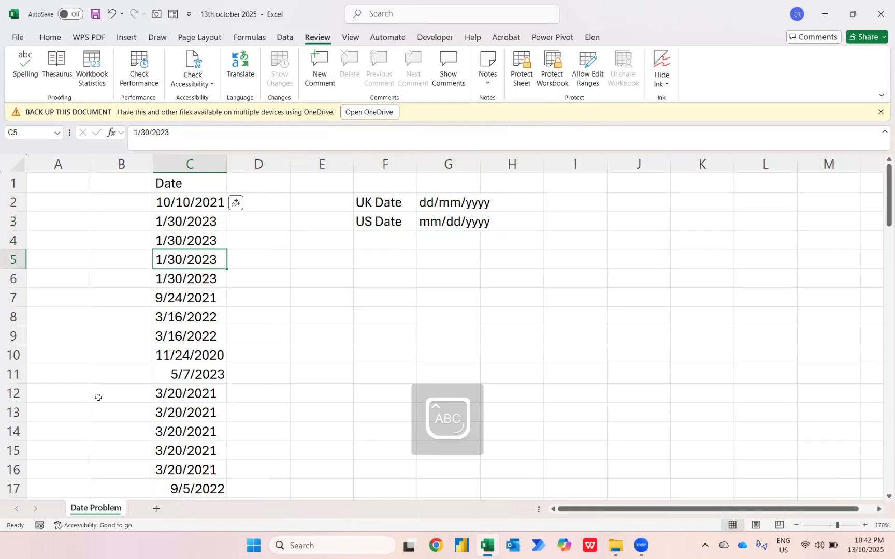
{"action": "key", "text": "Down"}
{"action": "key", "text": "Down"}
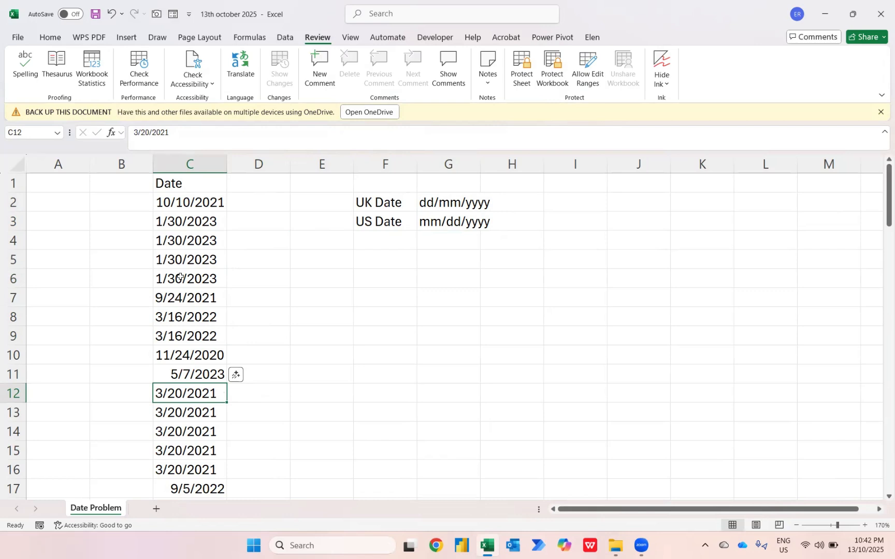
Step: Clear the UK and US date format notes from F2:G3
{"action": "left_click", "coordinate": [374, 215]}
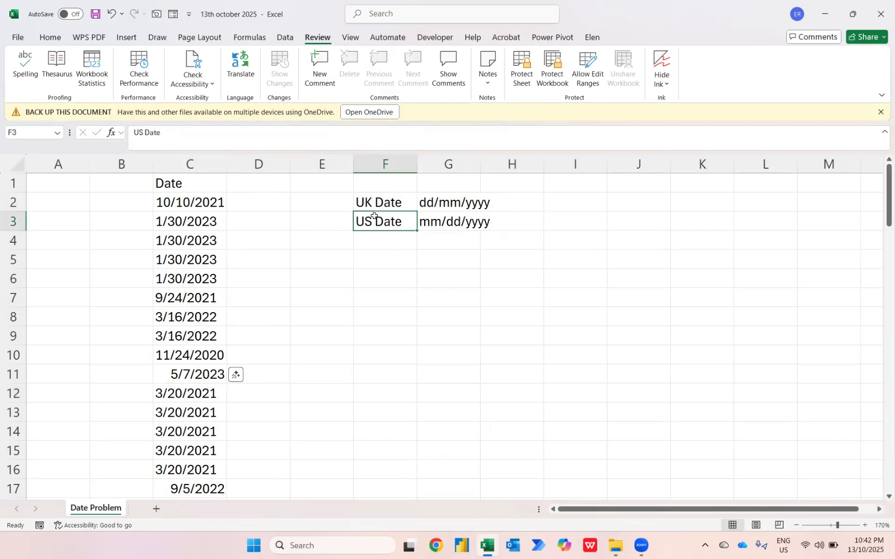
{"action": "key", "text": "shift+Up"}
{"action": "key", "text": "shift+Right"}
{"action": "key", "text": "Delete"}
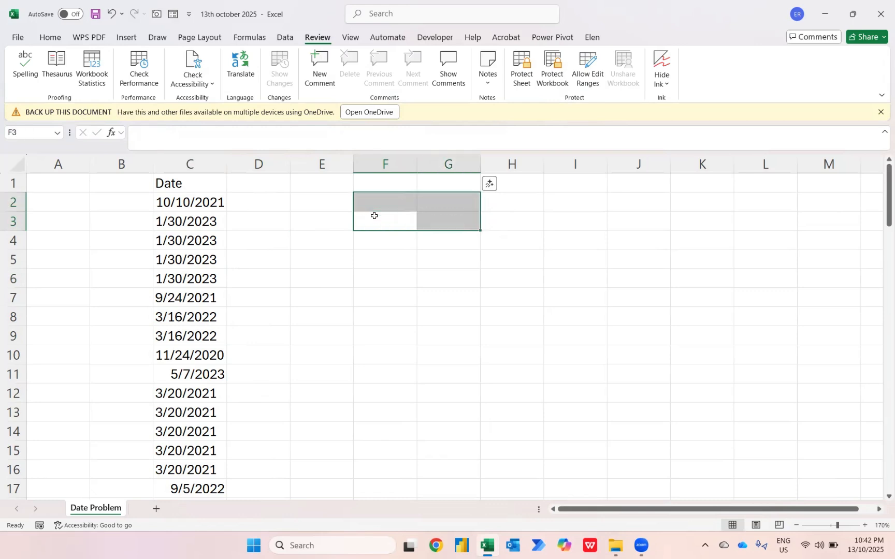
Step: Insert two blank rows above the Date header row
{"action": "key", "text": "Left"}
{"action": "key", "text": "Up"}
{"action": "key", "text": "Left"}
{"action": "key", "text": "Up"}
{"action": "key", "text": "shift+space"}
{"action": "key", "text": "ctrl+shift+plus"}
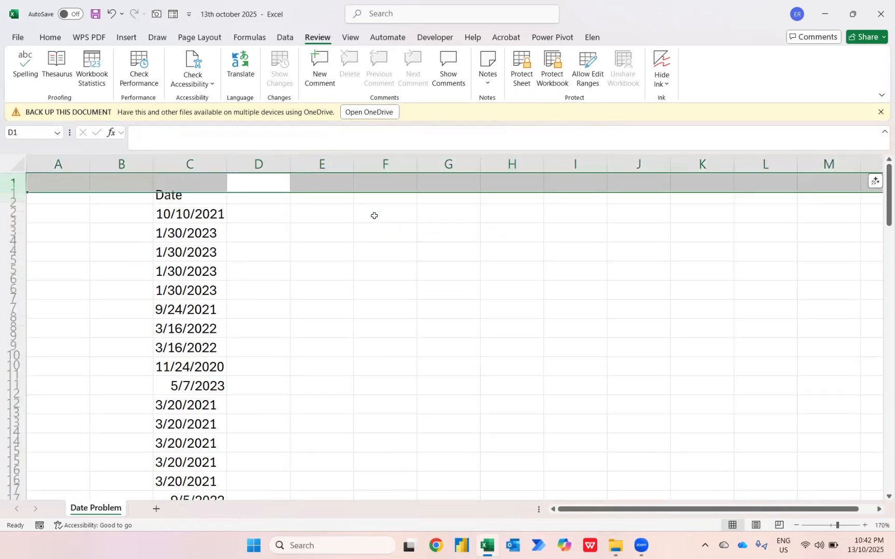
{"action": "key", "text": "ctrl+shift+plus"}
Step: Add the column header "Day" in cell E3, in the same row as the Date header
{"action": "key", "text": "Down"}
{"action": "key", "text": "Down"}
{"action": "key", "text": "Right"}
{"action": "type", "text": "dAY"}
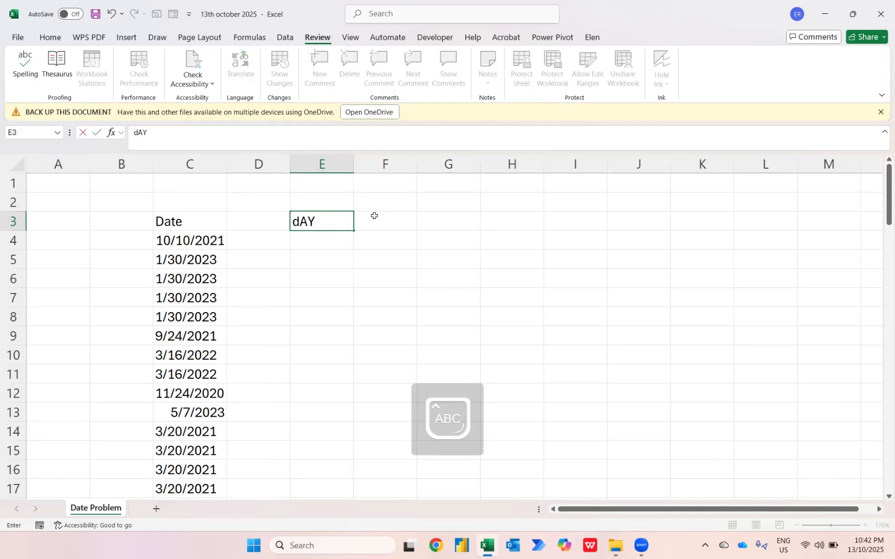
{"action": "key", "text": "Return"}
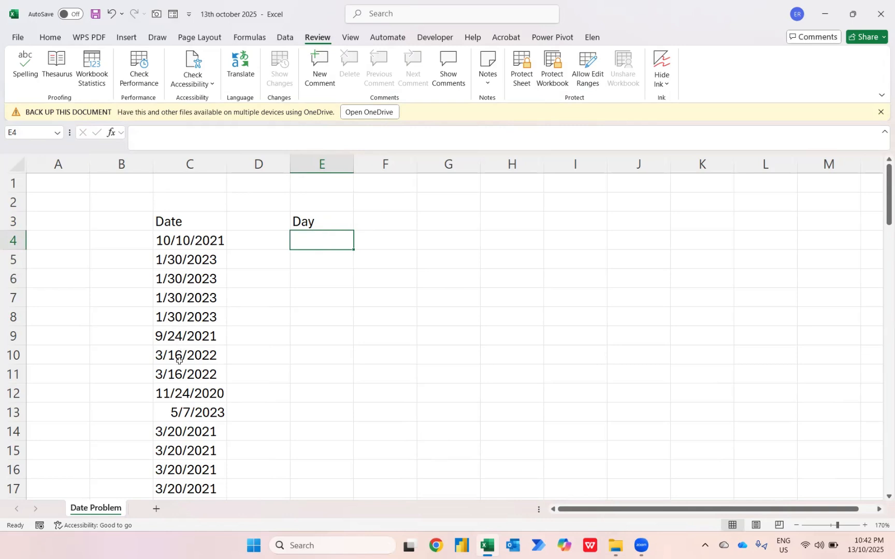
Step: Enter the formula =DAY(C4) in cell E4 to extract the day from the first date
{"action": "type", "text": "=day"}
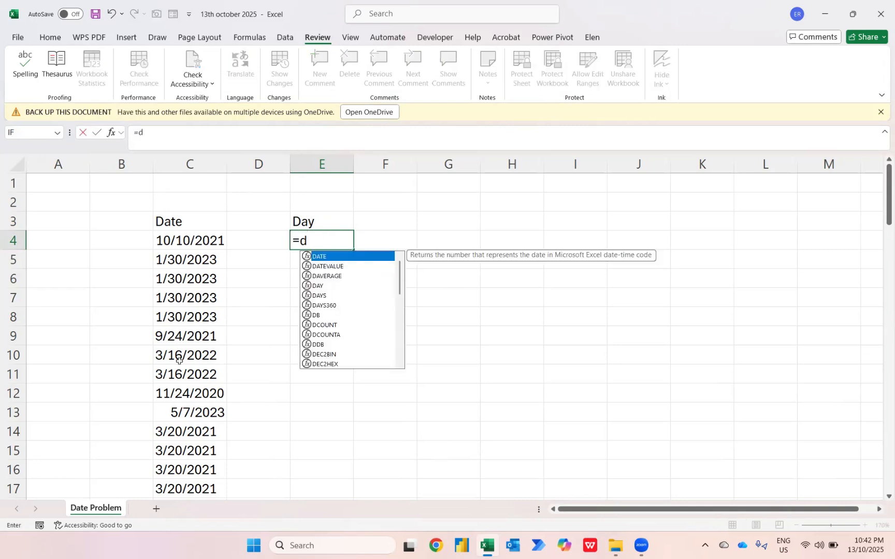
{"action": "key", "text": "Tab"}
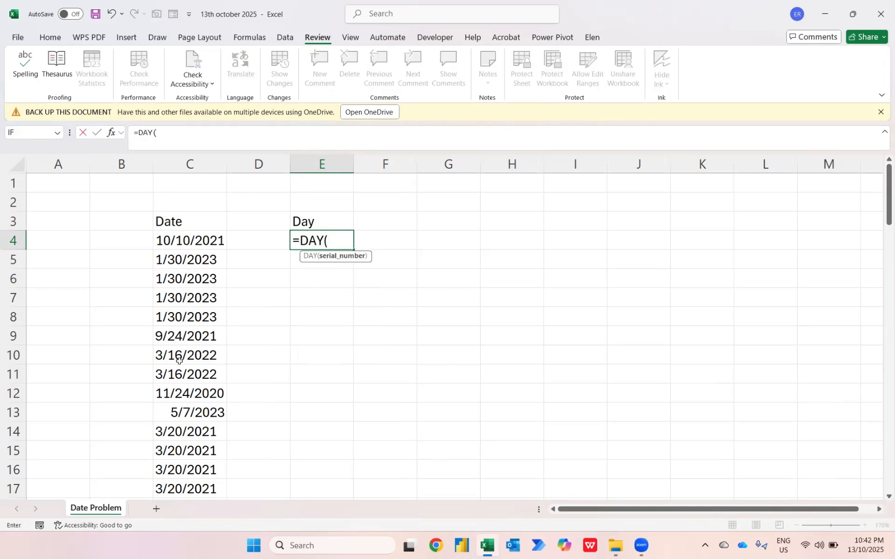
{"action": "key", "text": "Left"}
{"action": "key", "text": "Left"}
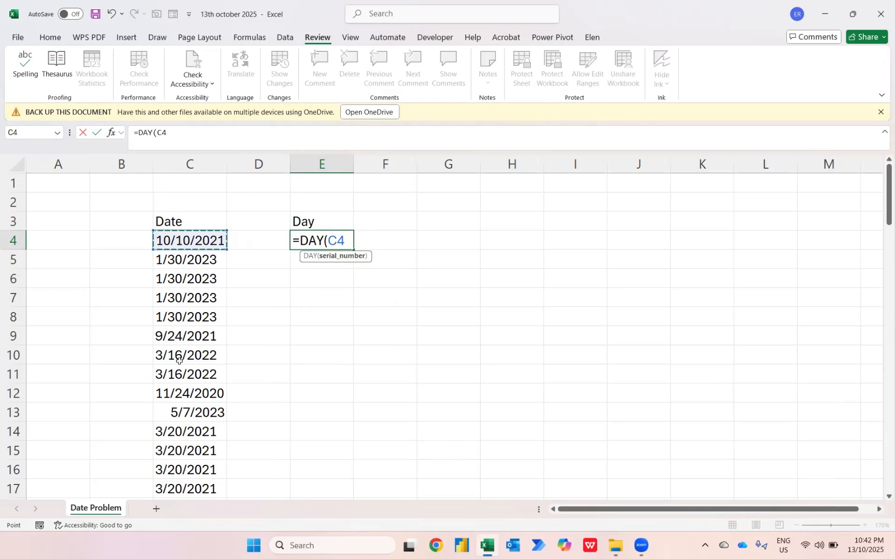
{"action": "key", "text": "Return"}
{"action": "key", "text": "Up"}
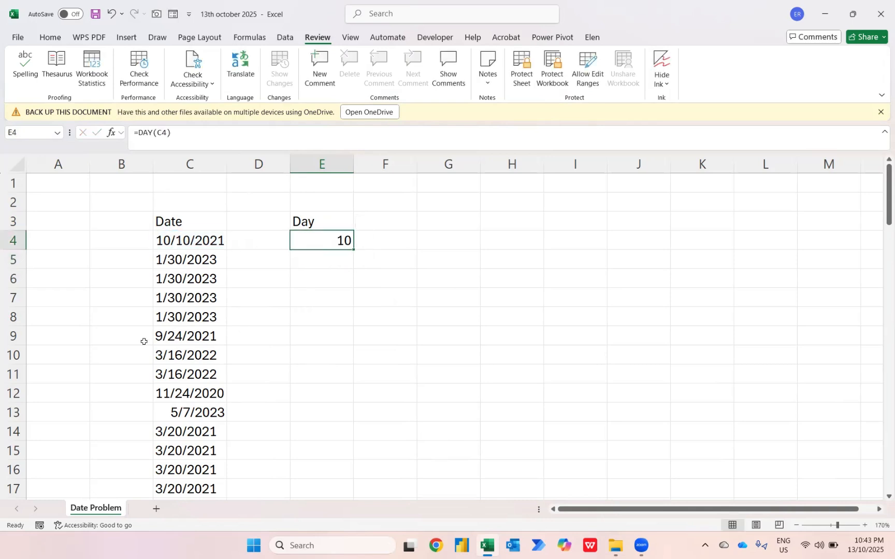
Step: Fill the DAY formula from E4 down to E84, matching the last row of dates
{"action": "key", "text": "Left"}
{"action": "key", "text": "Left"}
{"action": "key", "text": "ctrl+Down"}
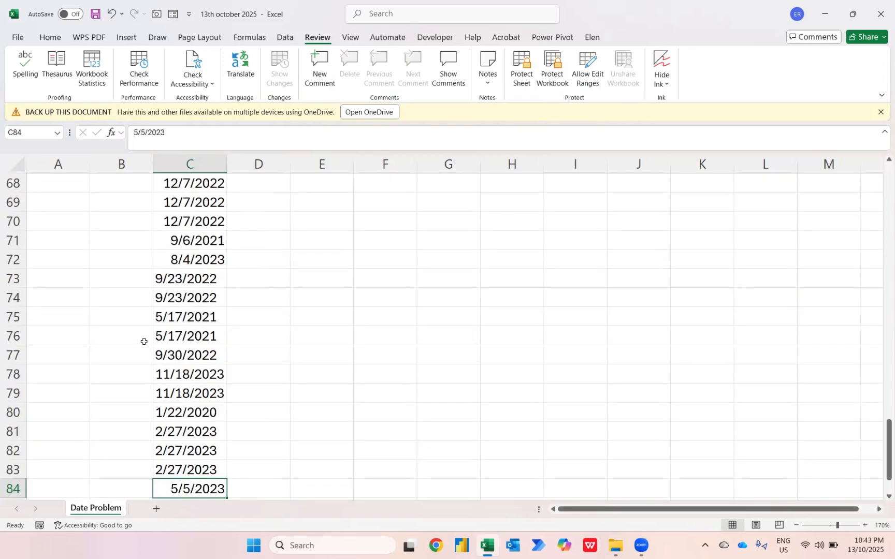
{"action": "key", "text": "Right"}
{"action": "key", "text": "Right"}
{"action": "key", "text": "ctrl+shift+Up"}
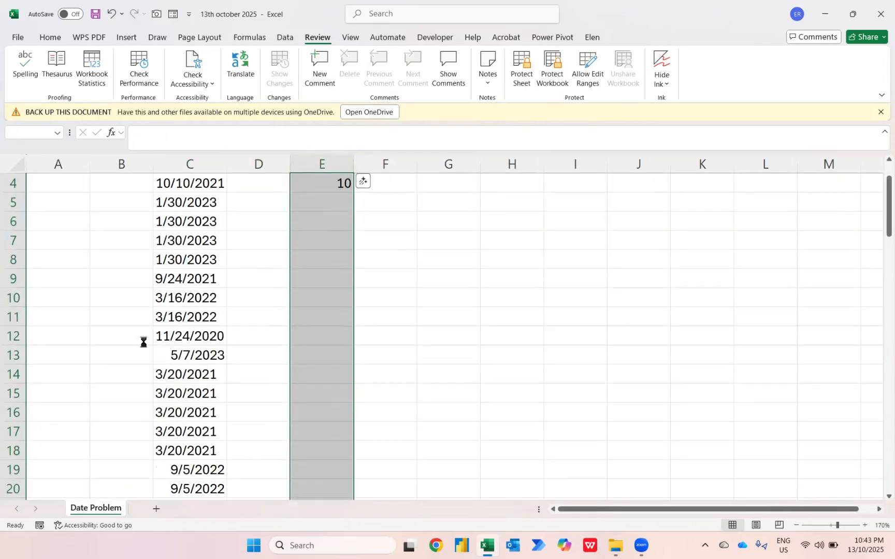
{"action": "key", "text": "ctrl+d"}
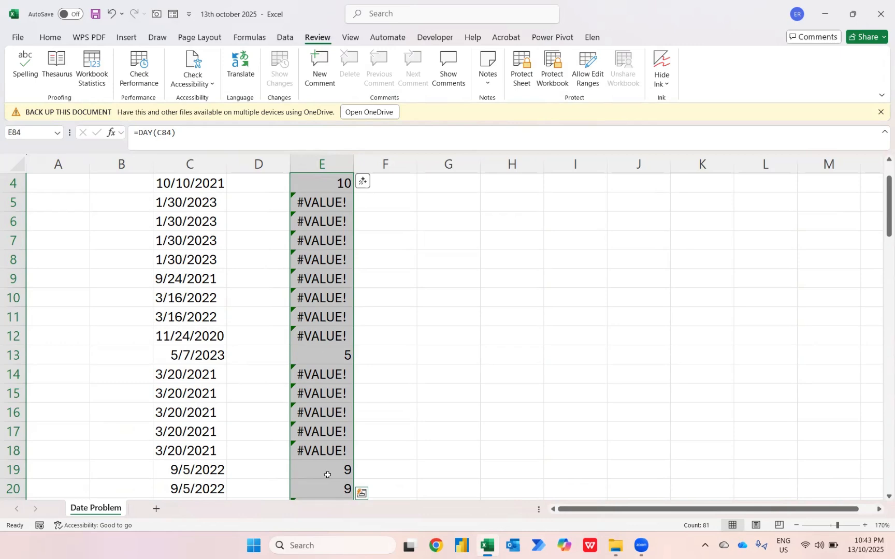
Step: Review the filled Day column against the dates in column C and inspect the formula in E4
{"action": "key", "text": "ctrl+Up"}
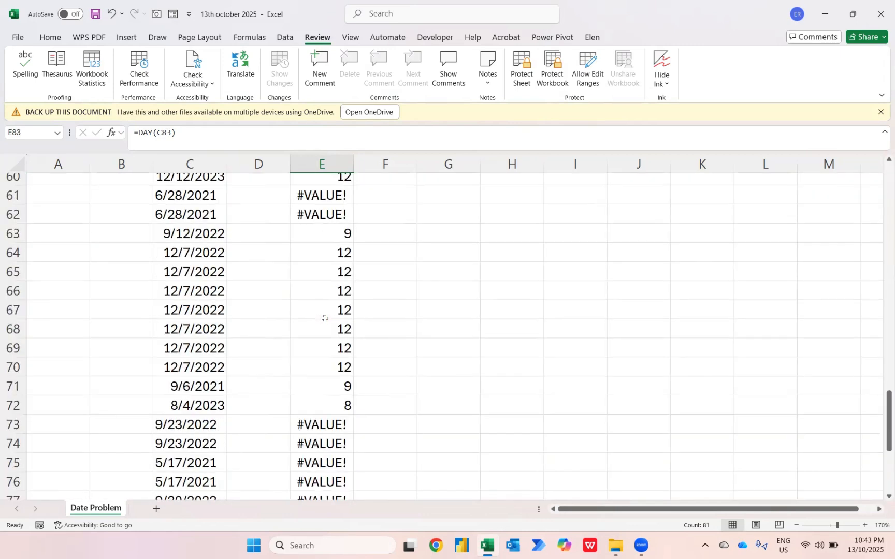
{"action": "key", "text": "Up"}
{"action": "key", "text": "Down"}
{"action": "key", "text": "Down"}
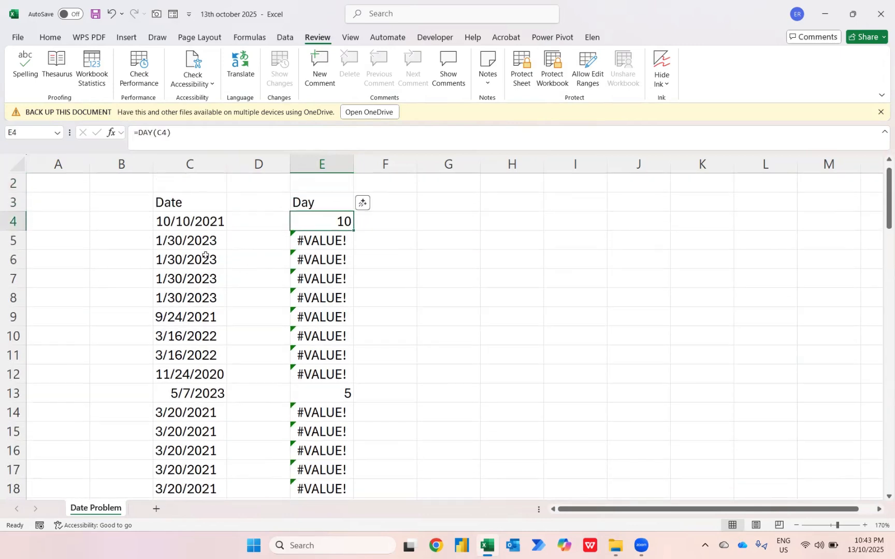
{"action": "key", "text": "Down"}
{"action": "key", "text": "Up"}
{"action": "key", "text": "F2"}
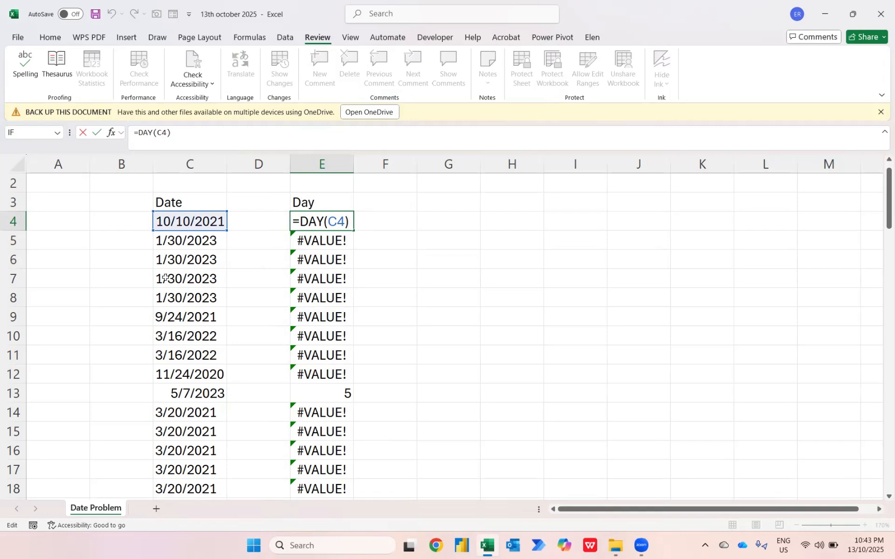
{"action": "key", "text": "Return"}
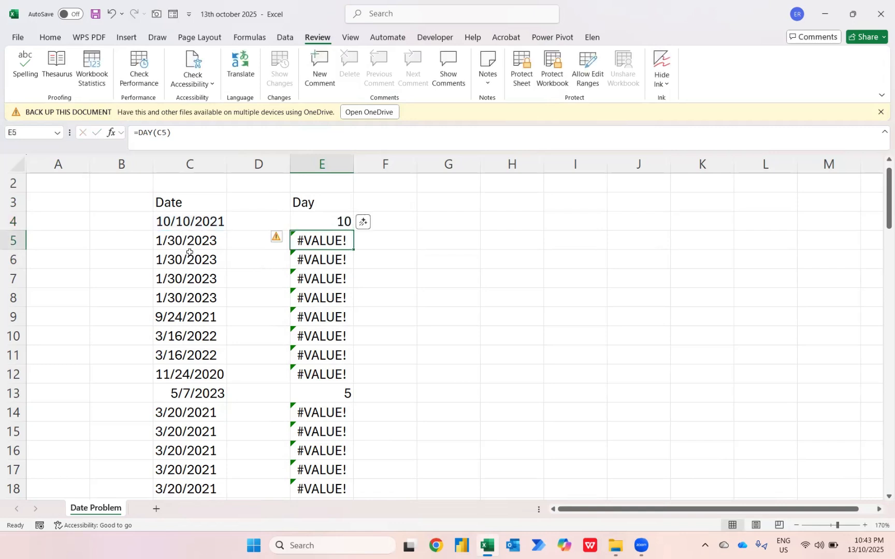
Step: Change the formula in E4 to =IFERROR(DAY(C4),TEXTAFTER(C4,"/")) so text dates return the part after the first slash
{"action": "key", "text": "Up"}
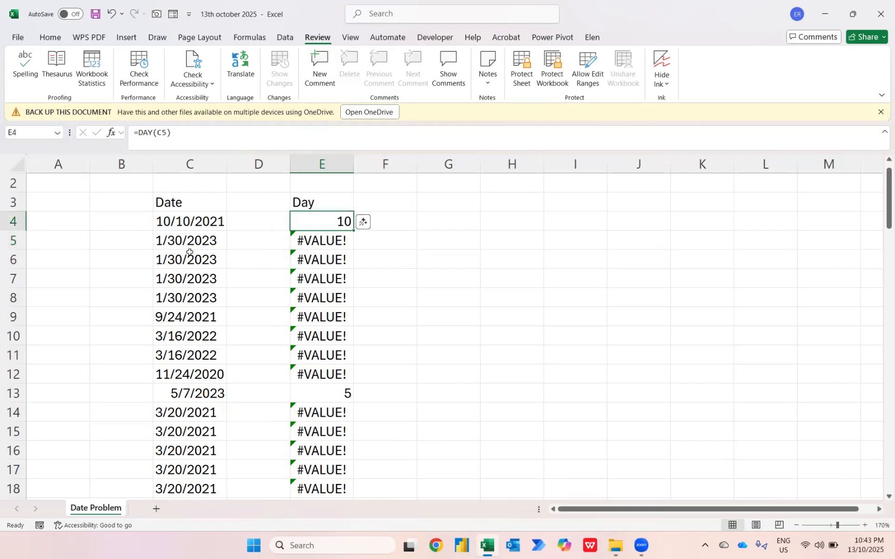
{"action": "left_click", "coordinate": [143, 132]}
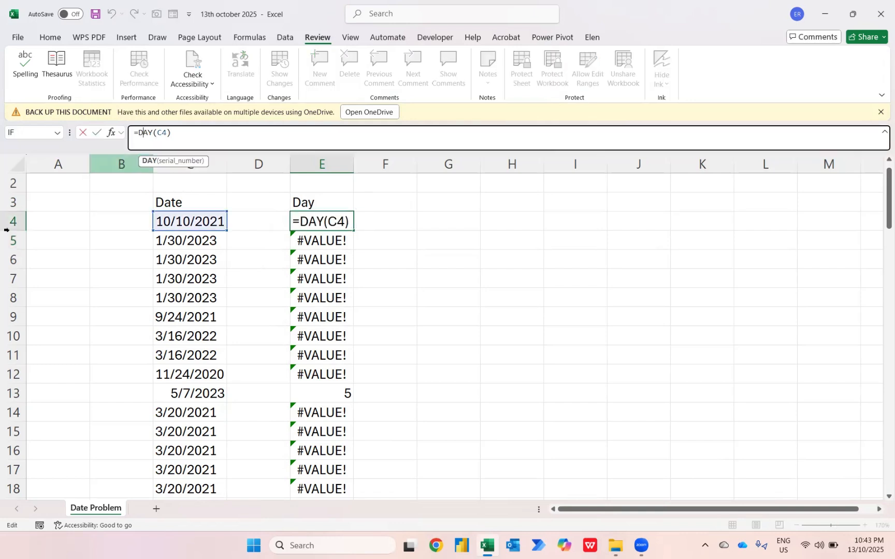
{"action": "type", "text": "IFERROR("}
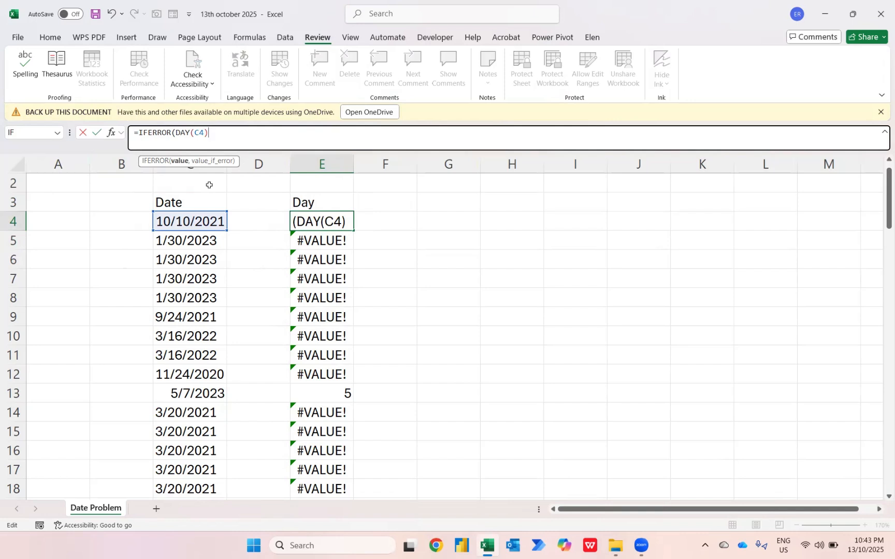
{"action": "type", "text": ","}
{"action": "type", "text": "textaf"}
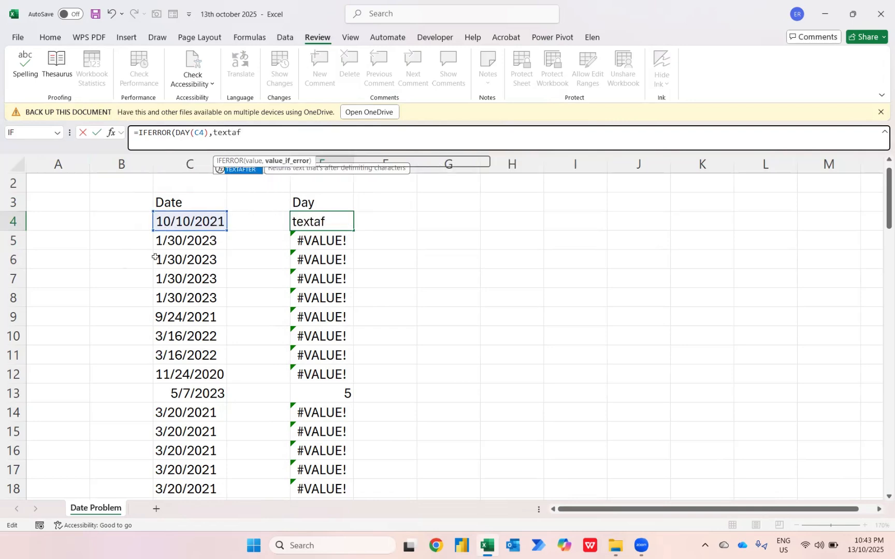
{"action": "key", "text": "Tab"}
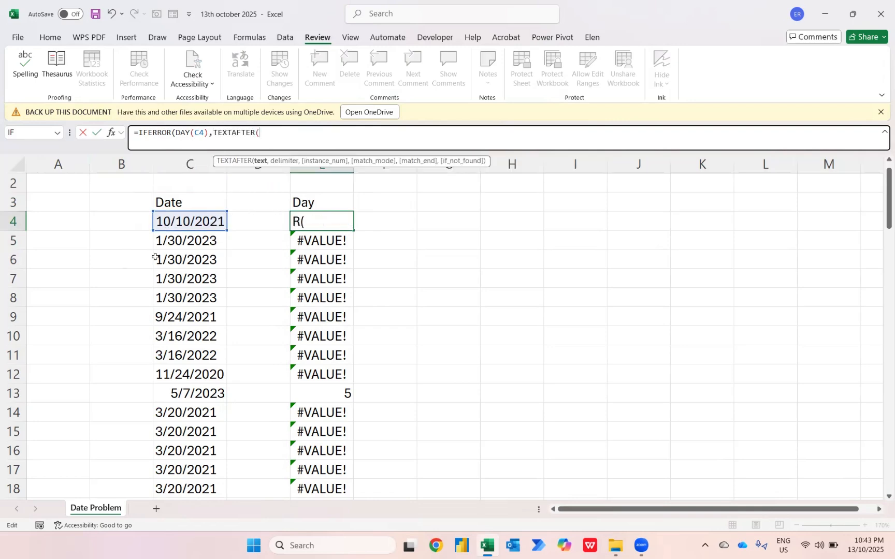
{"action": "left_click", "coordinate": [176, 220]}
{"action": "type", "text": ","}
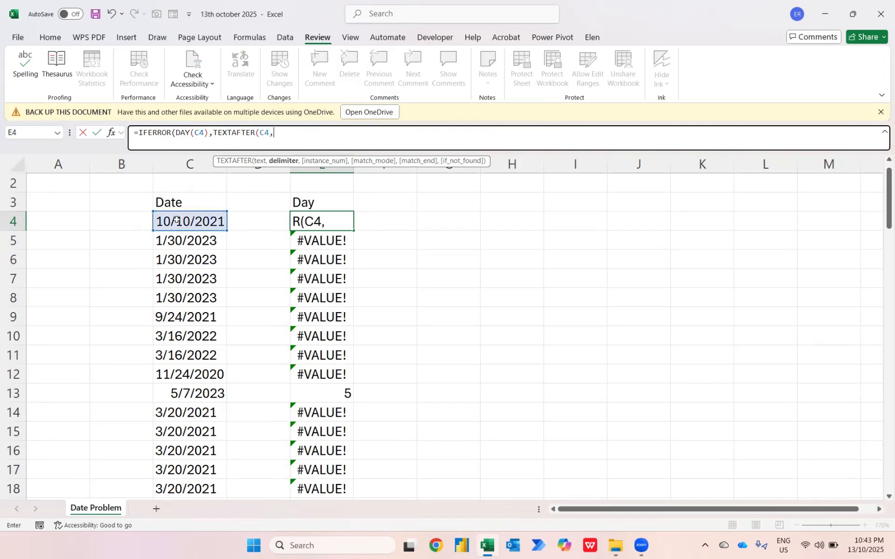
{"action": "type", "text": "\"/\"))"}
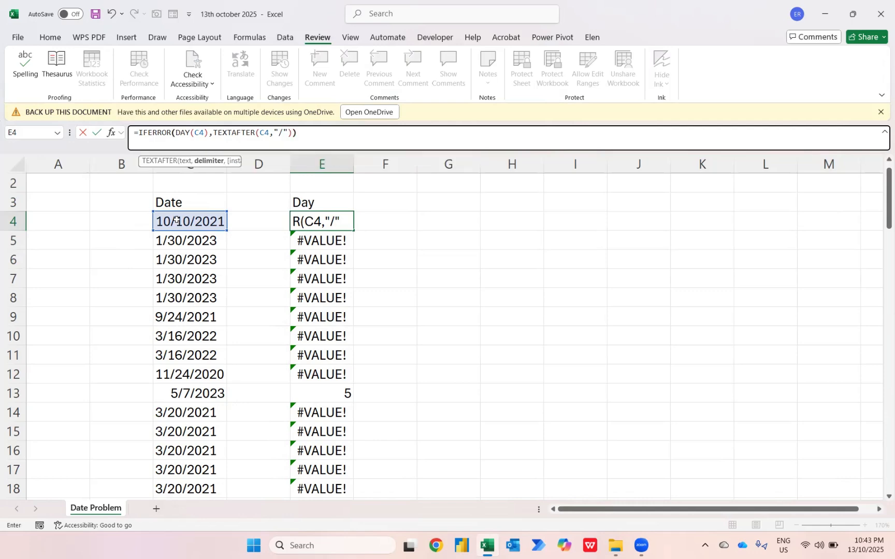
{"action": "key", "text": "Return"}
Step: Fill the IFERROR and TEXTAFTER formula from E4 down to E84
{"action": "key", "text": "Up"}
{"action": "key", "text": "ctrl+shift+Down"}
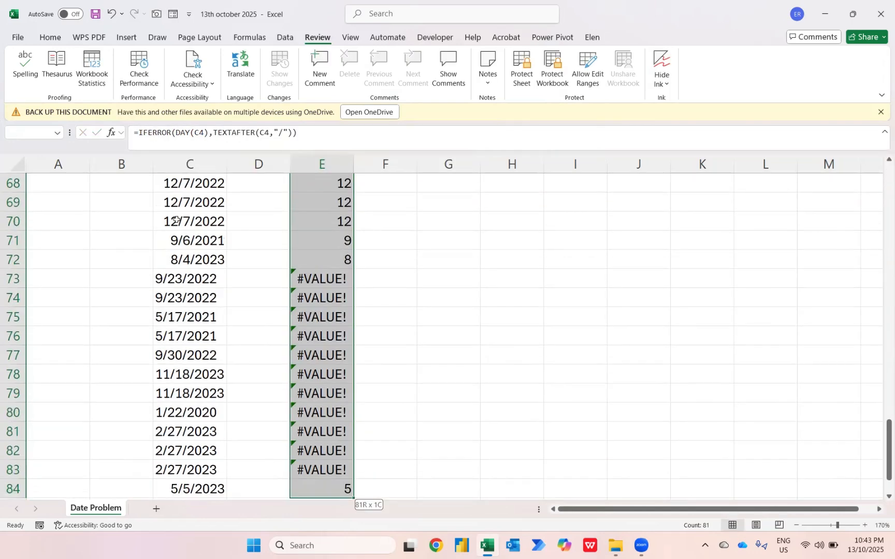
{"action": "key", "text": "ctrl+d"}
{"action": "key", "text": "ctrl+Up"}
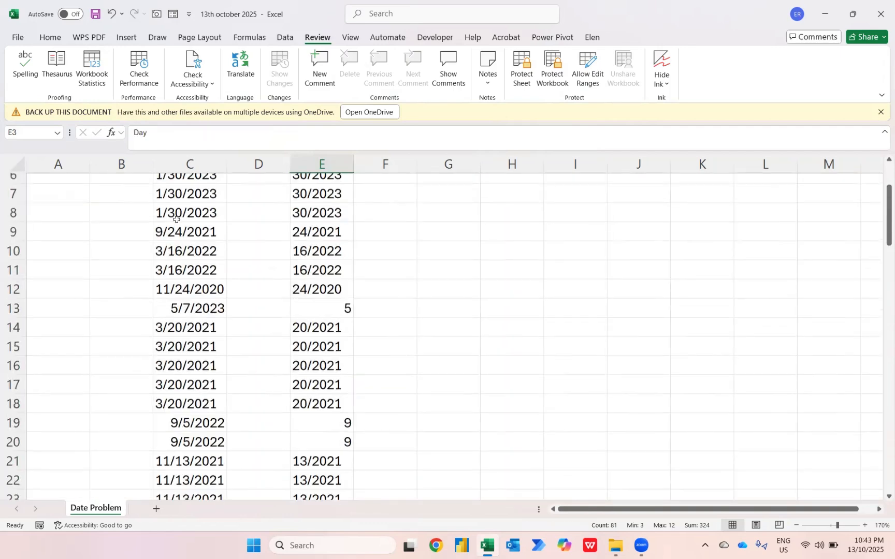
{"action": "key", "text": "Down"}
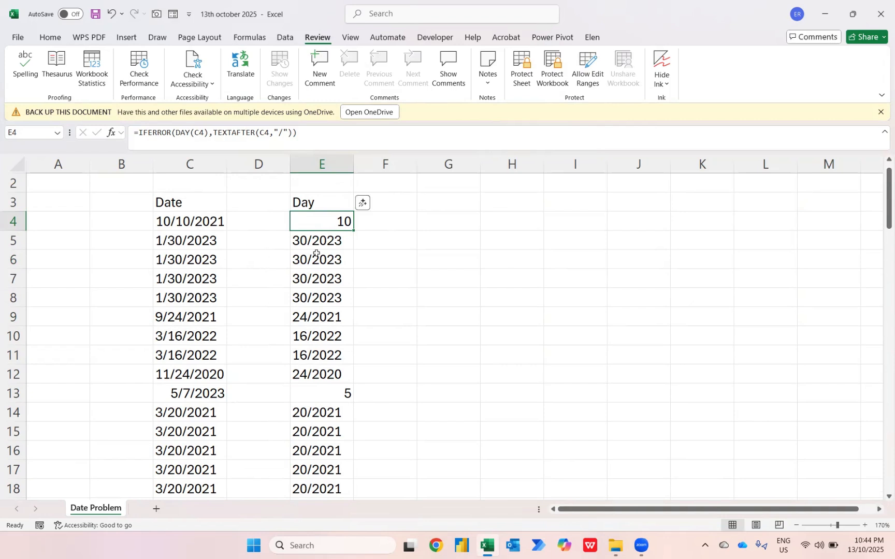
Step: Nest the TEXTAFTER part in E4 inside TEXTBEFORE, giving =IFERROR(DAY(C4),TEXTBEFORE(TEXTAFTER(C4,"/"),"/"))
{"action": "left_click", "coordinate": [213, 132]}
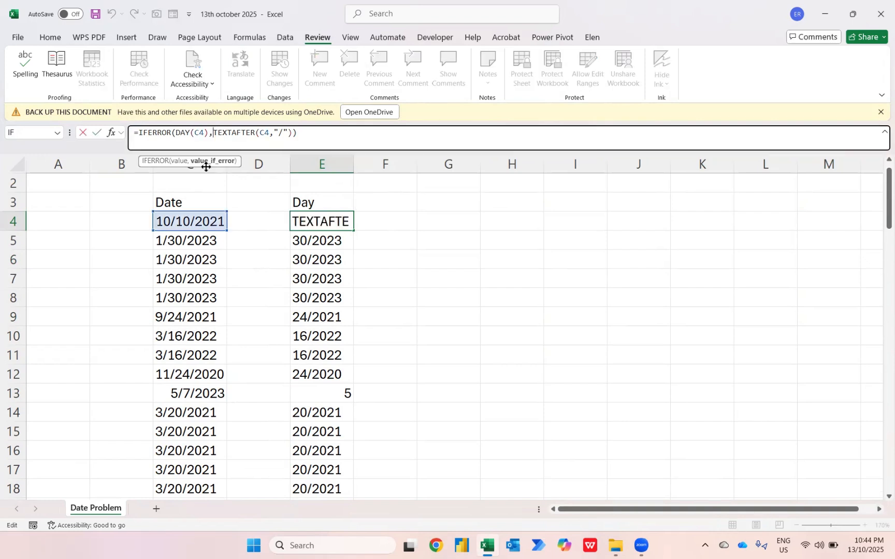
{"action": "type", "text": "text"}
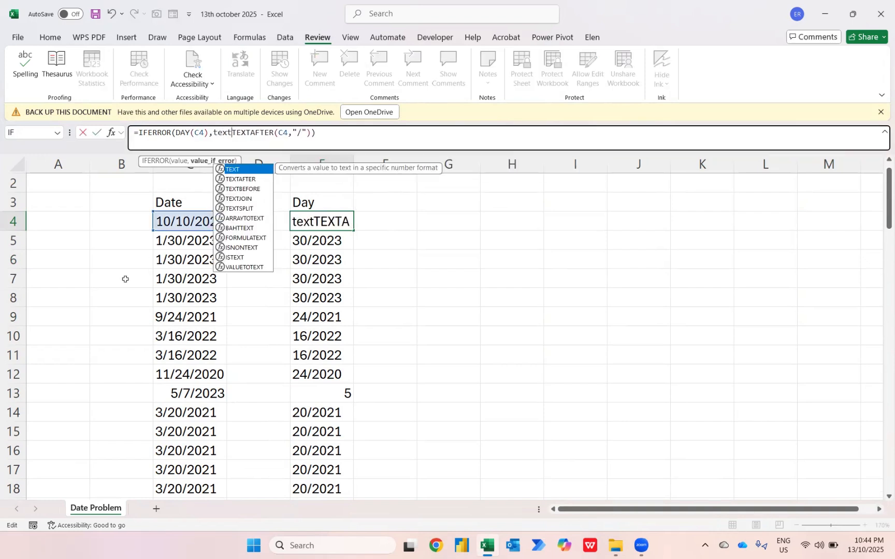
{"action": "key", "text": "Down"}
{"action": "key", "text": "Down"}
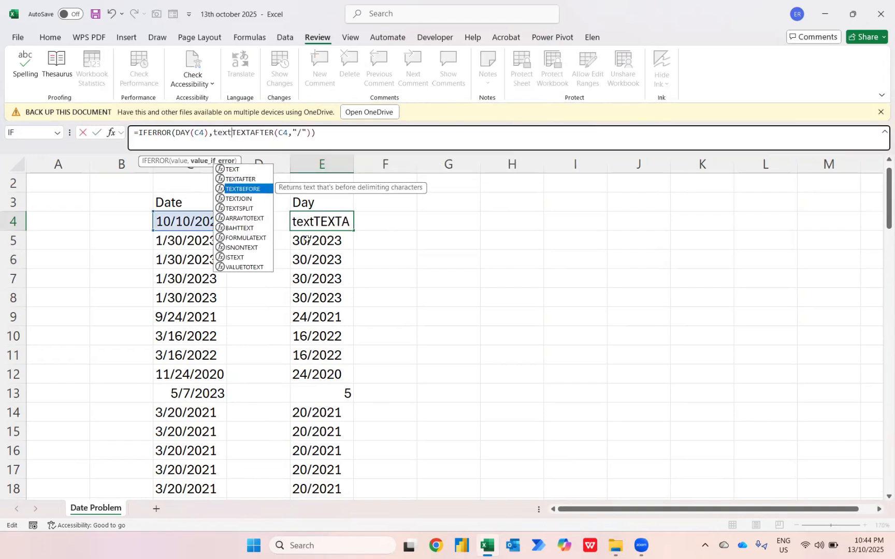
{"action": "key", "text": "Tab"}
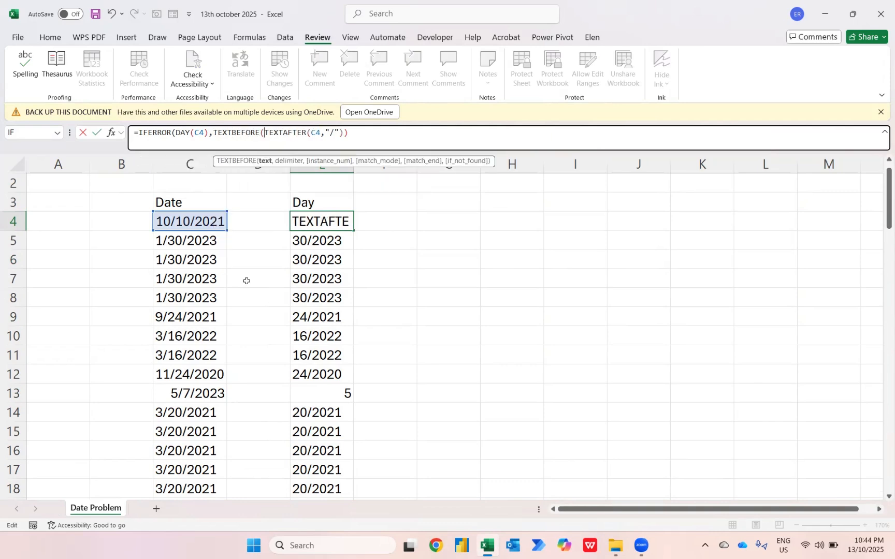
{"action": "type", "text": ","}
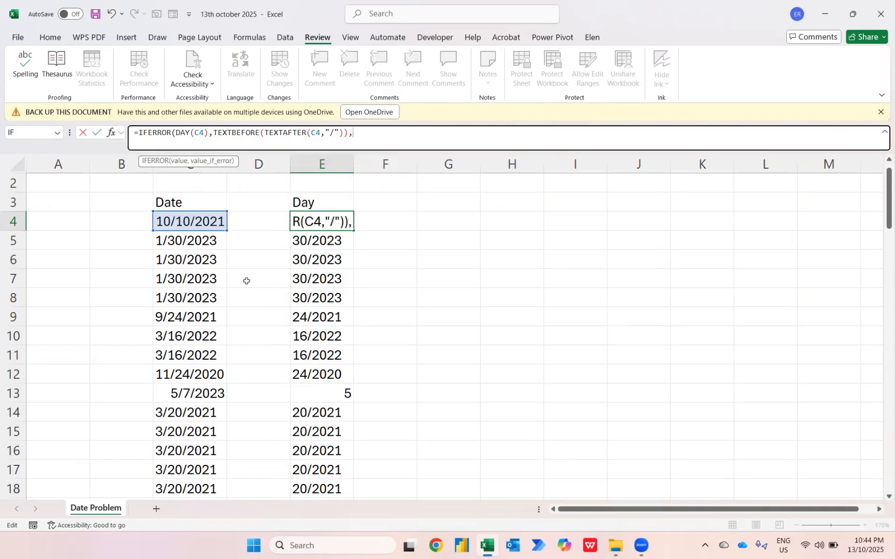
{"action": "key", "text": "BackSpace"}
{"action": "key", "text": "BackSpace"}
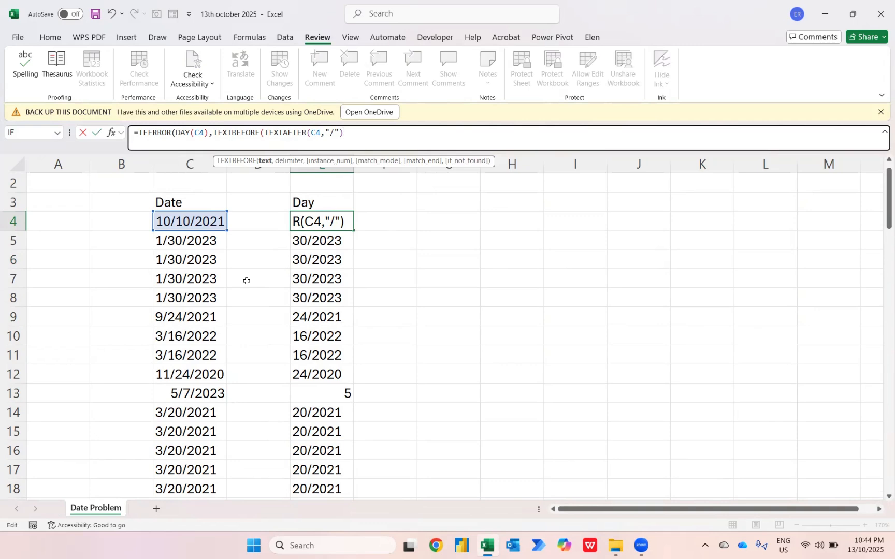
{"action": "type", "text": ",\"/\""}
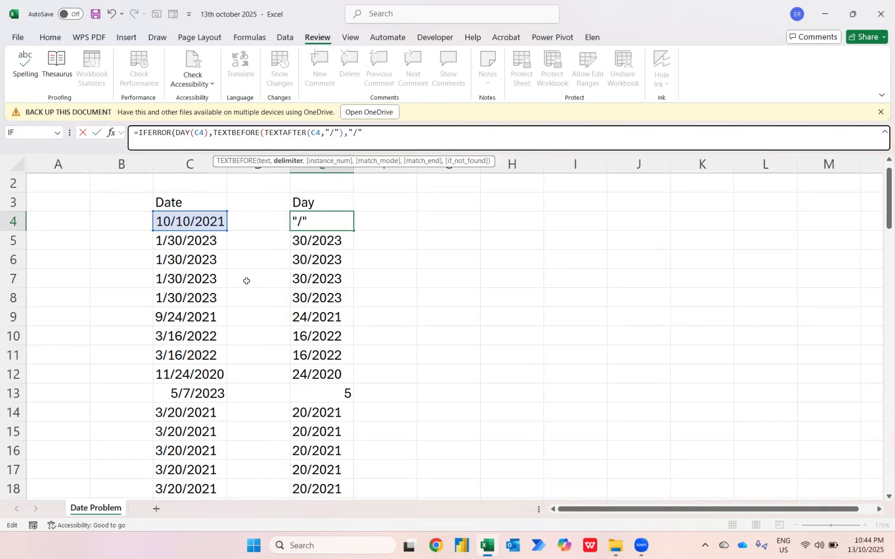
{"action": "type", "text": ")"}
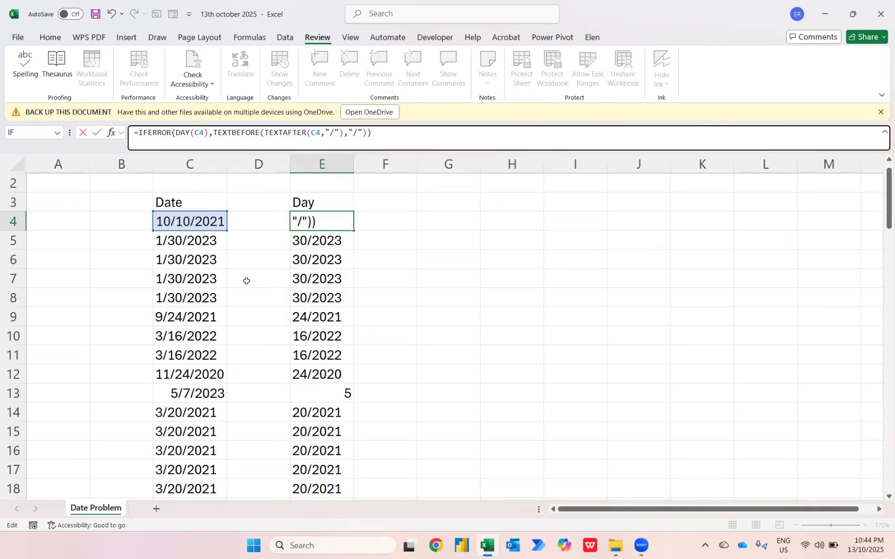
{"action": "key", "text": "Return"}
Step: Fill the formula with the nested TEXTBEFORE from E4 down to E84
{"action": "key", "text": "Up"}
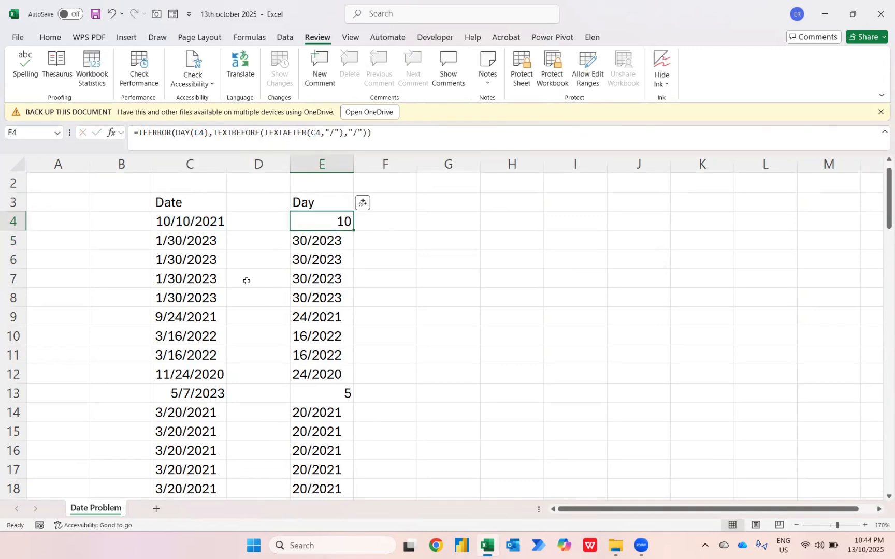
{"action": "key", "text": "ctrl+shift+Down"}
{"action": "key", "text": "ctrl+d"}
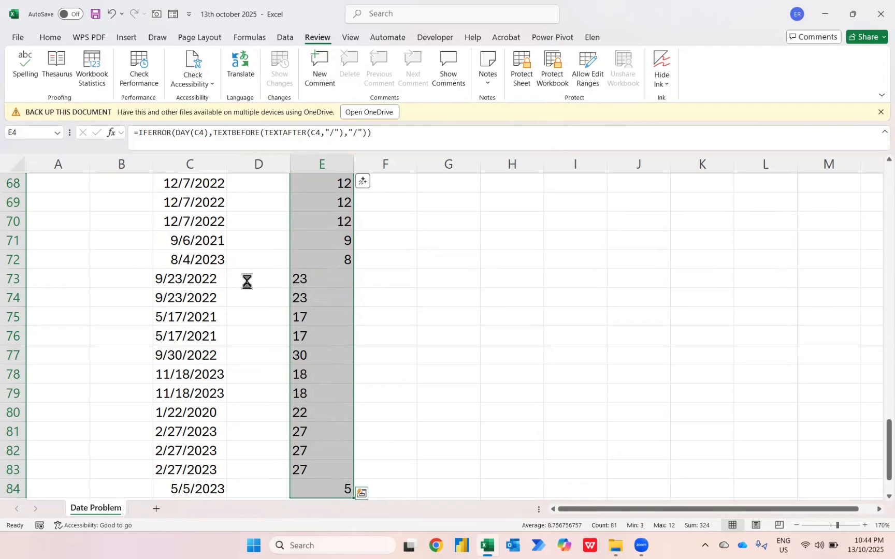
{"action": "key", "text": "ctrl+Up"}
{"action": "key", "text": "Down"}
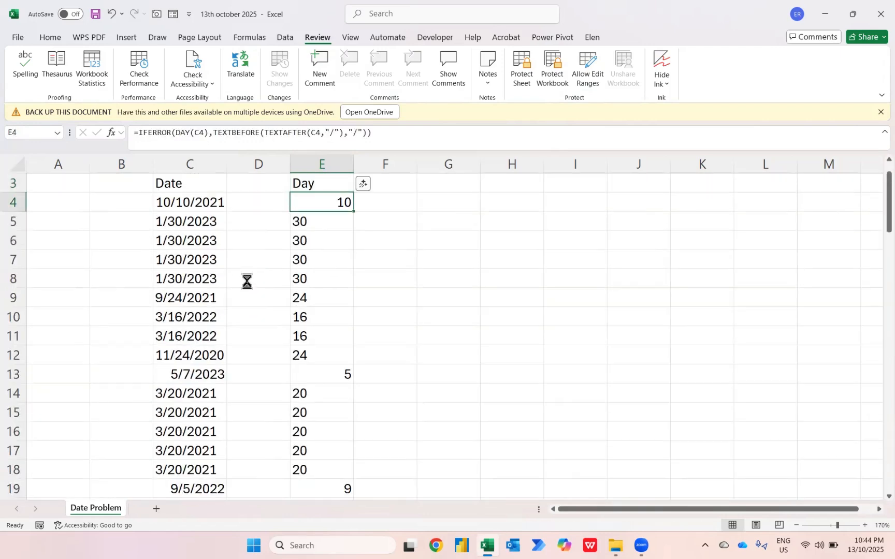
Step: Check whether the extracted days are text or numbers by comparing the selection summaries of E5:E9 and of E4 with E13
{"action": "key", "text": "Down"}
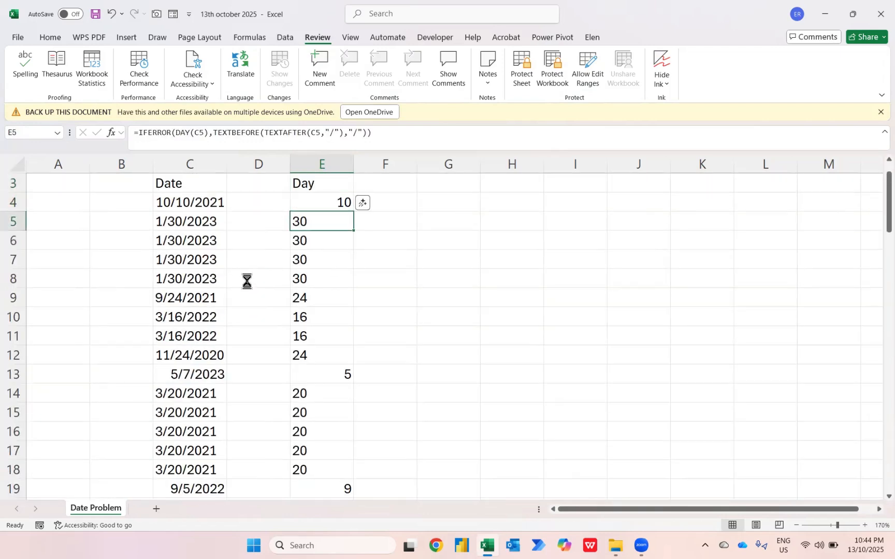
{"action": "key", "text": "shift+Down"}
{"action": "key", "text": "shift+Down"}
{"action": "key", "text": "shift+Down"}
{"action": "key", "text": "shift+Down"}
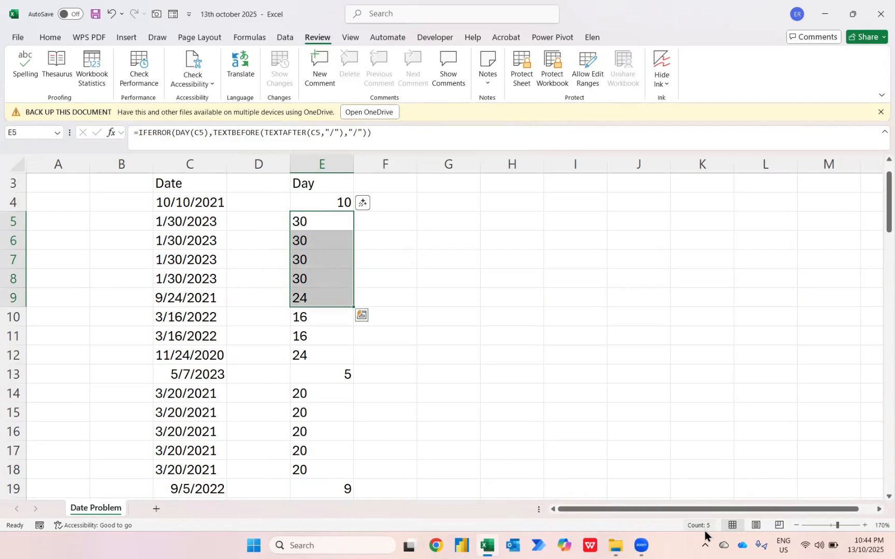
{"action": "key", "text": "Up"}
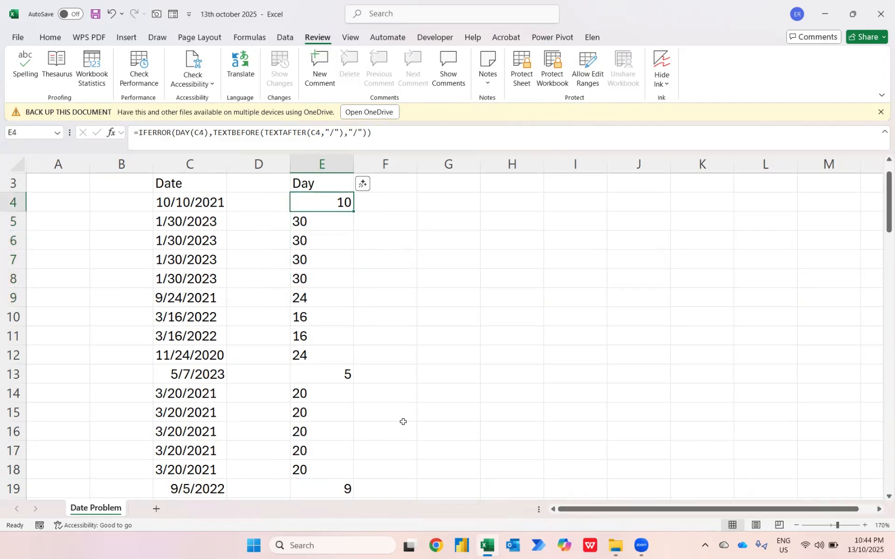
{"action": "left_click", "coordinate": [330, 377], "text": "ctrl"}
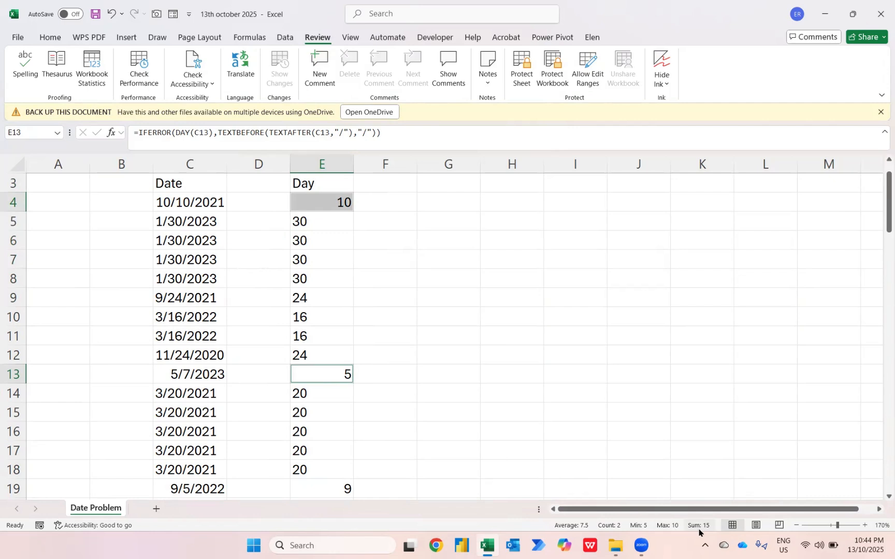
{"action": "key", "text": "Up"}
{"action": "key", "text": "ctrl+Up"}
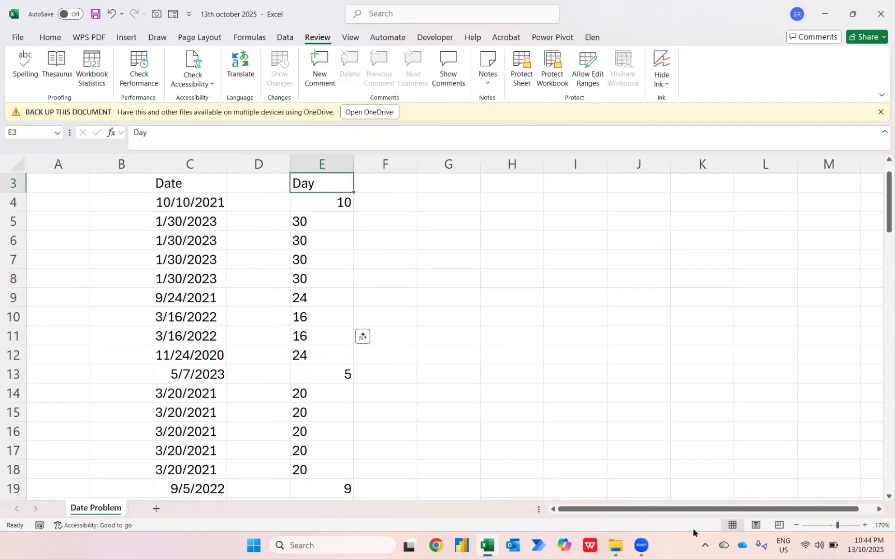
Step: Wrap the whole formula in E4 in VALUE, giving =VALUE(IFERROR(DAY(C4),TEXTBEFORE(TEXTAFTER(C4,"/"),"/")))
{"action": "key", "text": "Down"}
{"action": "left_click", "coordinate": [143, 136]}
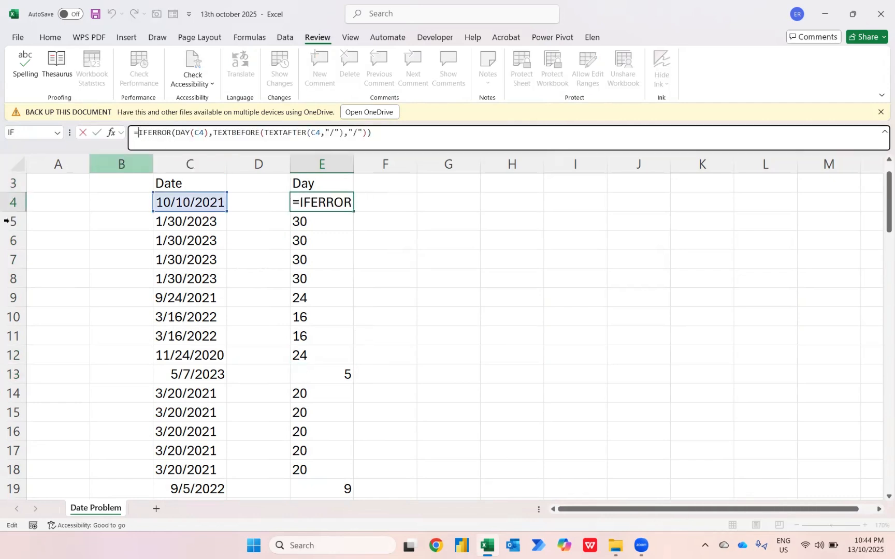
{"action": "type", "text": "value("}
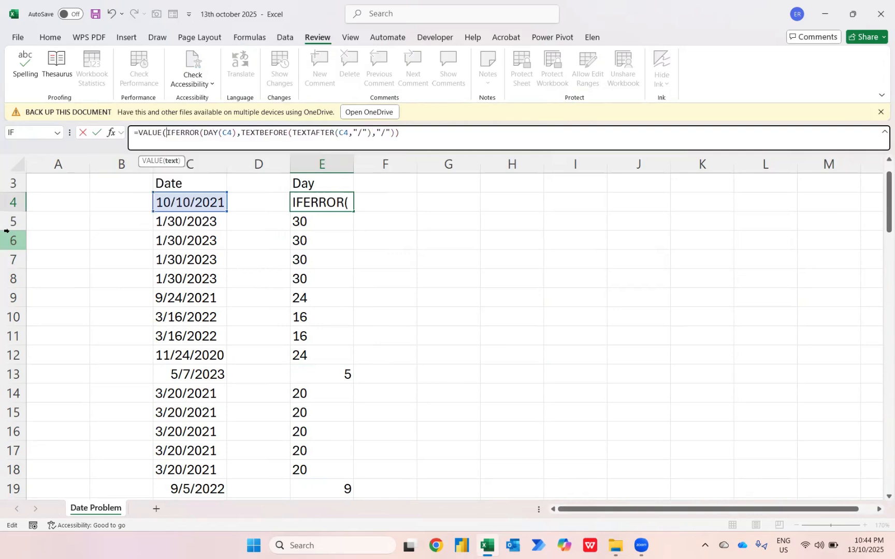
{"action": "key", "text": "End"}
{"action": "type", "text": ")"}
{"action": "key", "text": "Return"}
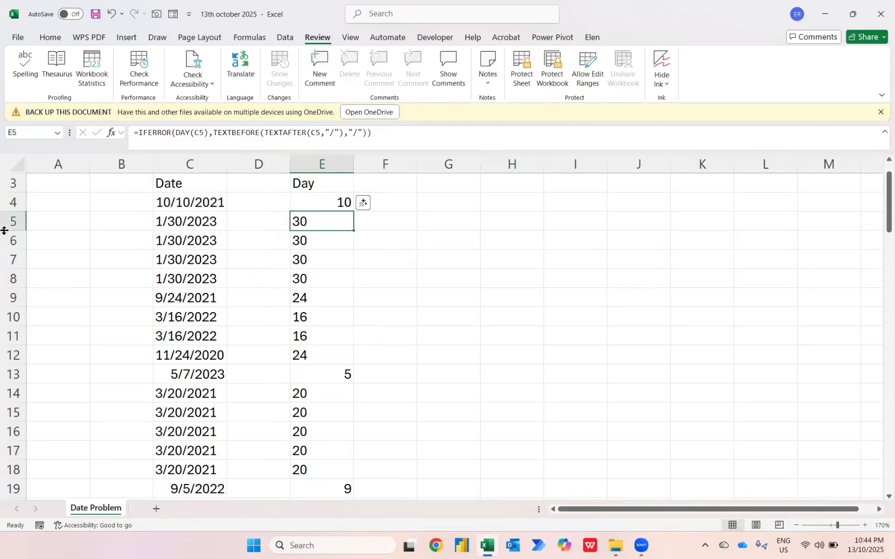
Step: Fill the VALUE formula from E4 down to E84 to convert all days to numbers
{"action": "key", "text": "Up"}
{"action": "key", "text": "ctrl+shift+Down"}
{"action": "key", "text": "ctrl+d"}
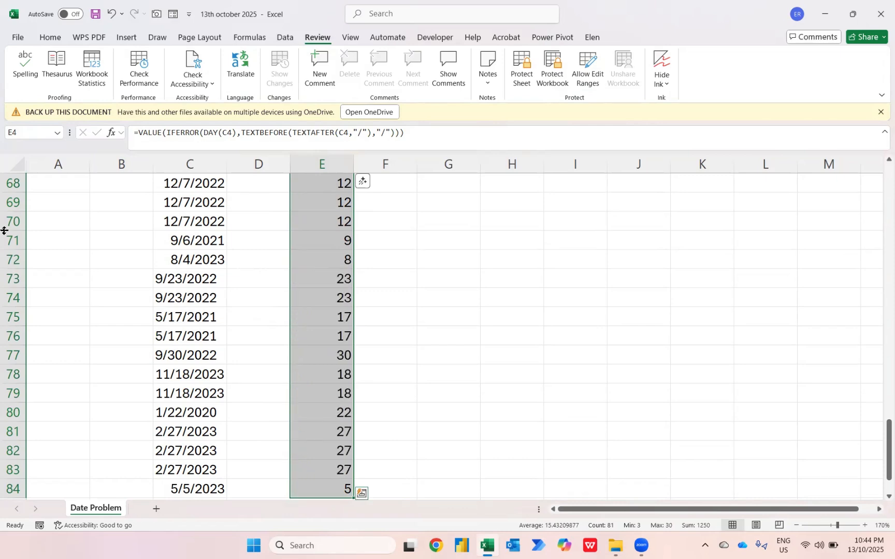
{"action": "key", "text": "ctrl+Up"}
{"action": "key", "text": "Down"}
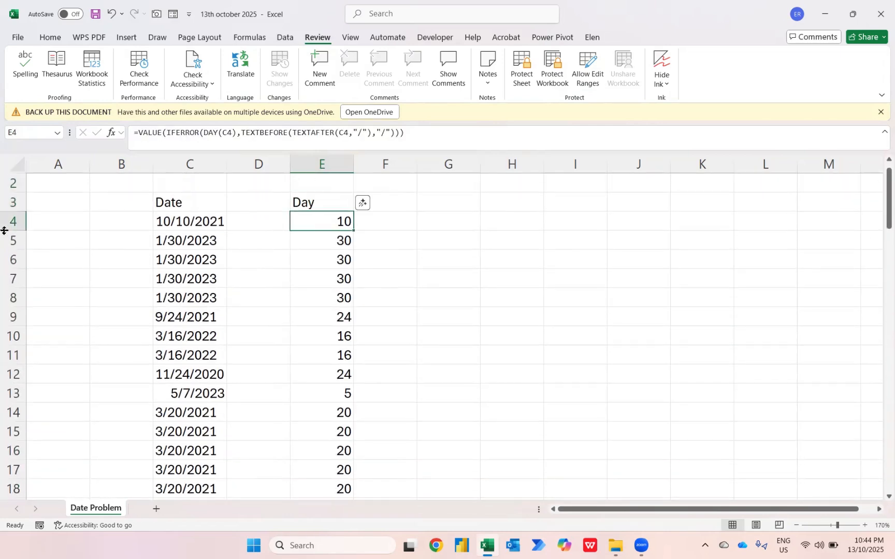
Step: Add the column header "Month" in cell F3, beside the Day header
{"action": "key", "text": "Up"}
{"action": "key", "text": "Right"}
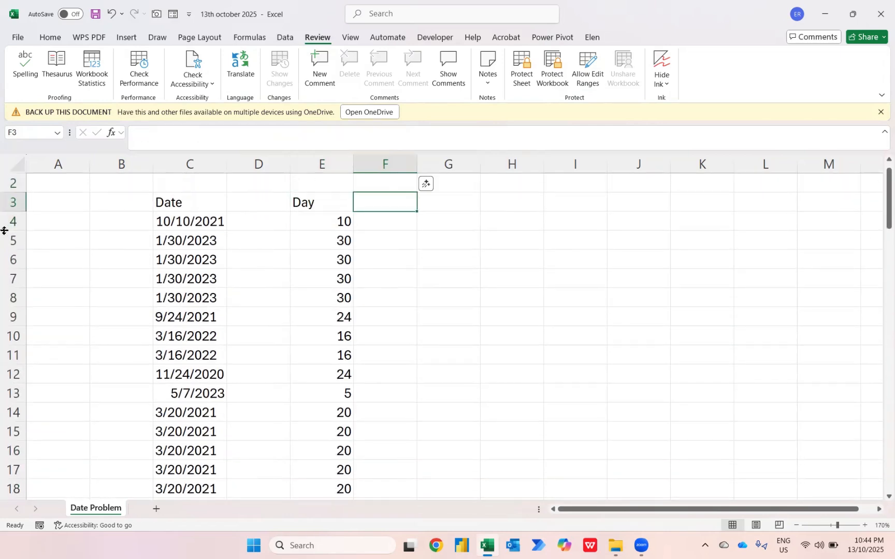
{"action": "type", "text": "Month"}
{"action": "key", "text": "Return"}
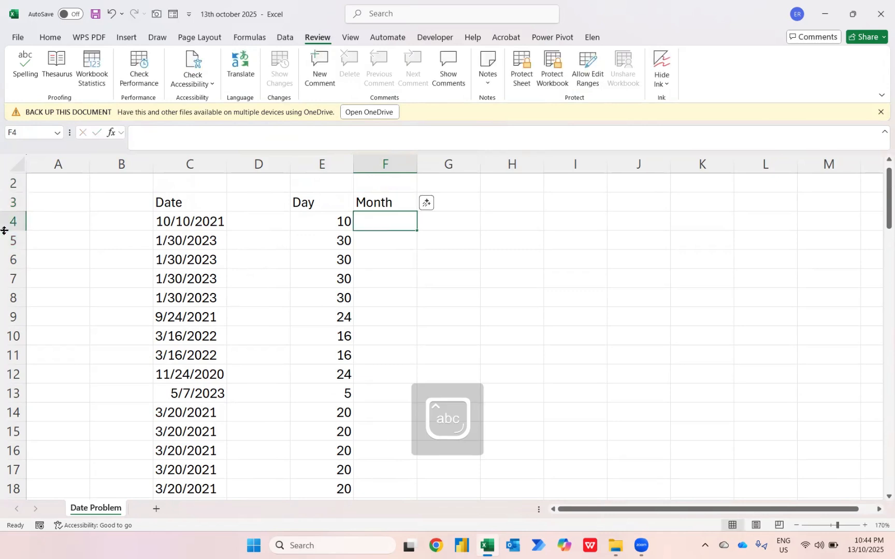
{"action": "type", "text": "=monyh"}
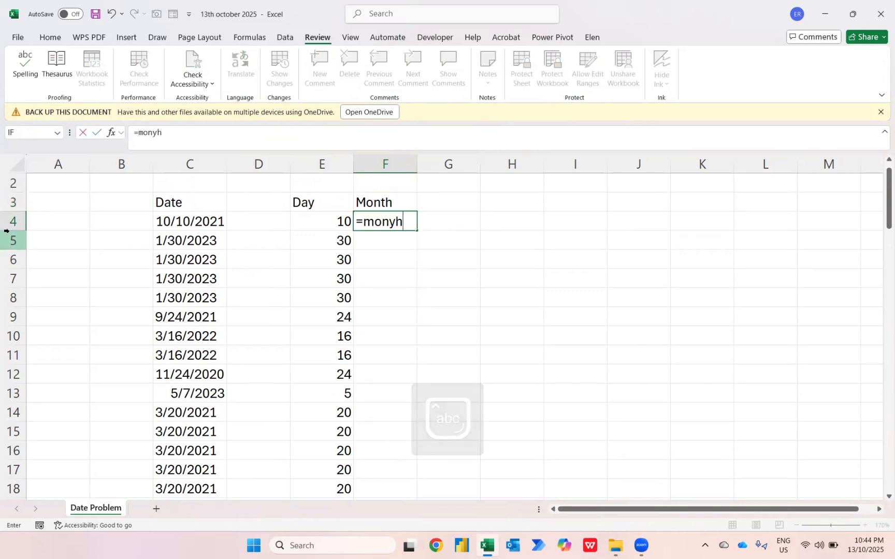
{"action": "key", "text": "BackSpace"}
{"action": "key", "text": "BackSpace"}
{"action": "type", "text": "tg"}
{"action": "key", "text": "Left"}
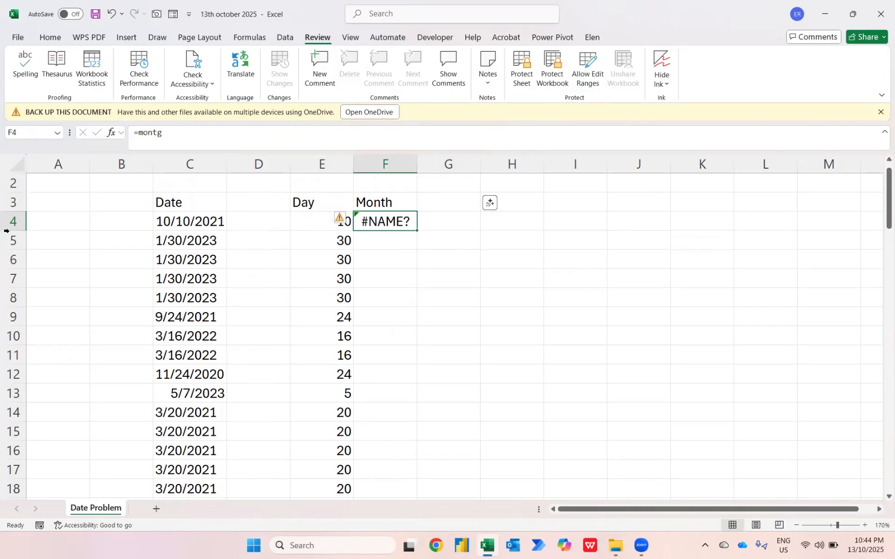
Step: Enter the formula =MONTH(C4) in F4 to extract the month of the first date
{"action": "type", "text": "=month"}
{"action": "key", "text": "Tab"}
{"action": "key", "text": "Left"}
{"action": "key", "text": "Left"}
{"action": "key", "text": "Left"}
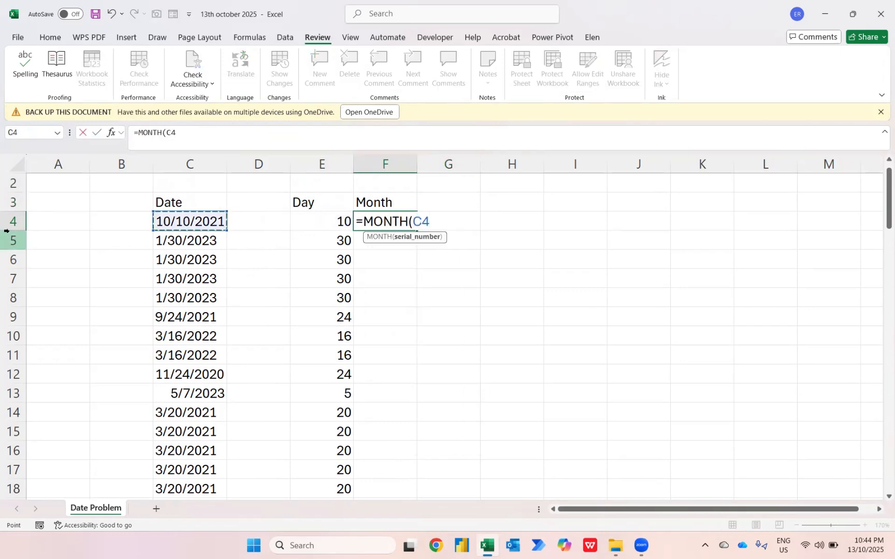
{"action": "key", "text": "Return"}
Step: Fill the MONTH formula from F4 down to F84, matching the length of the Day column
{"action": "key", "text": "Left"}
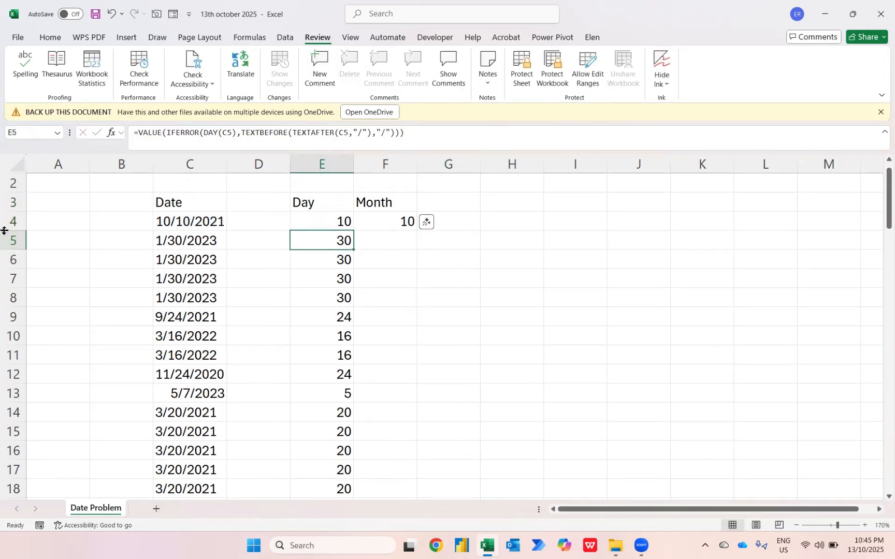
{"action": "key", "text": "ctrl+Down"}
{"action": "key", "text": "Right"}
{"action": "key", "text": "ctrl+shift+Up"}
{"action": "key", "text": "ctrl+d"}
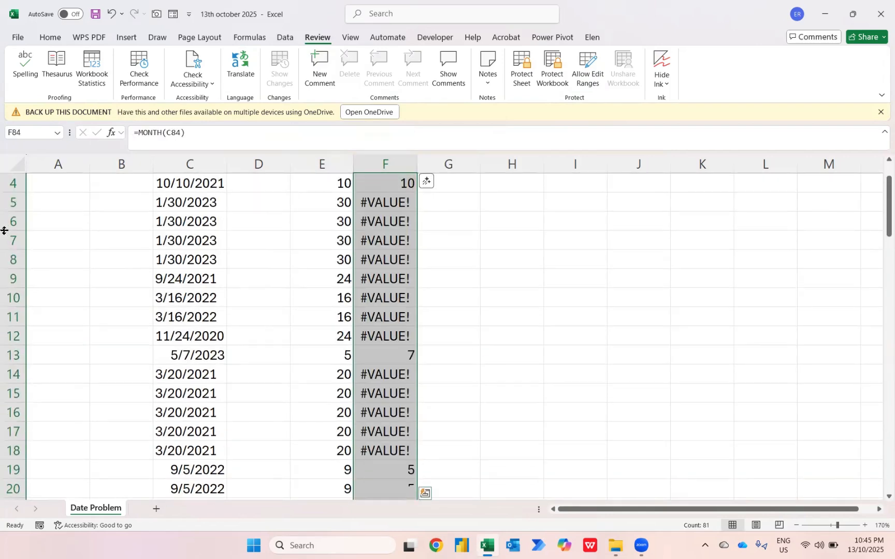
{"action": "key", "text": "ctrl+Down"}
{"action": "key", "text": "ctrl+Up"}
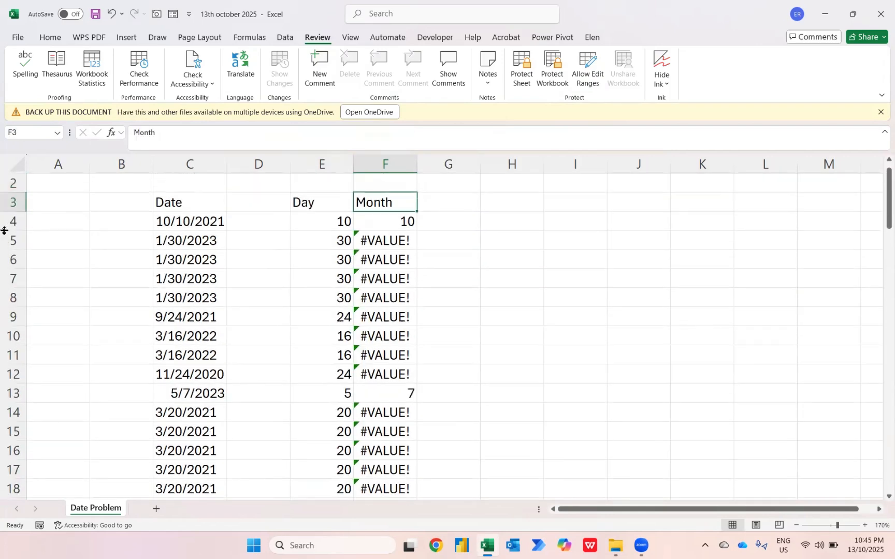
Step: Wrap the MONTH(C4) formula in F4 in IFERROR, leaving room for a fallback value
{"action": "key", "text": "Down"}
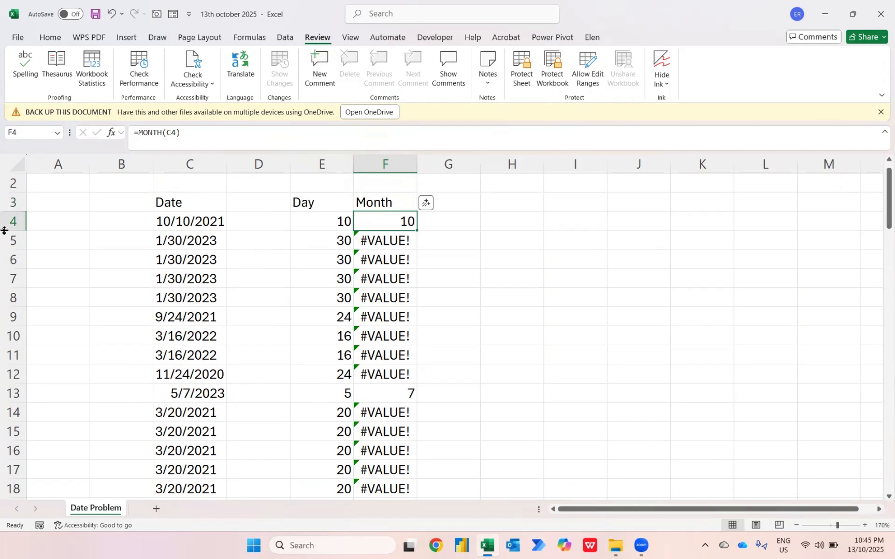
{"action": "key", "text": "Down"}
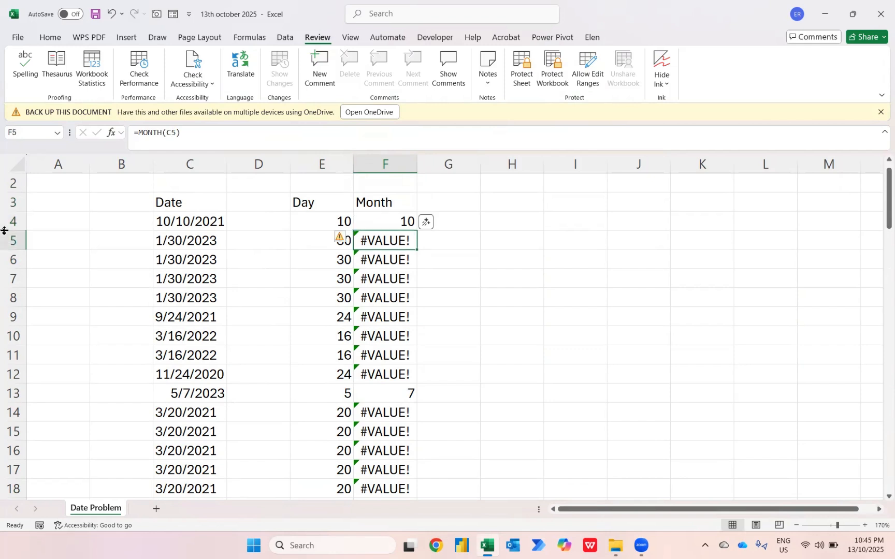
{"action": "key", "text": "Left"}
{"action": "key", "text": "Up"}
{"action": "key", "text": "Right"}
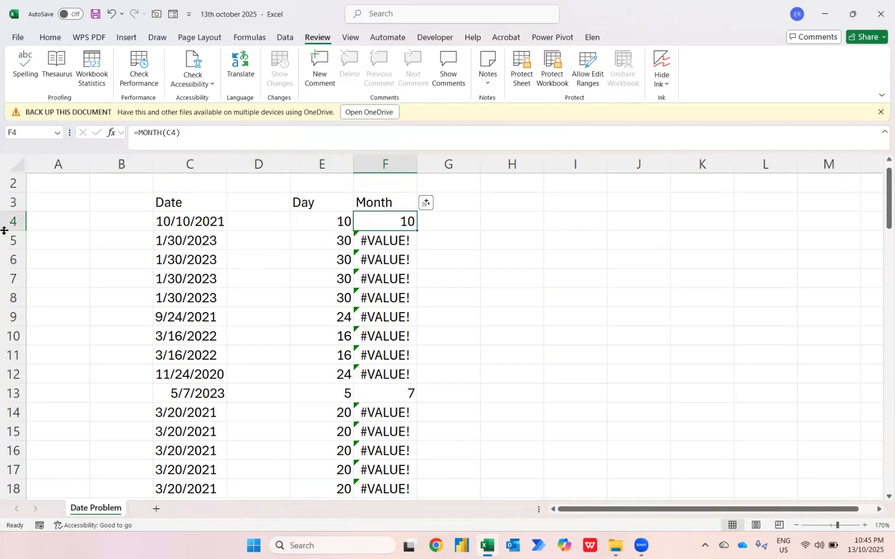
{"action": "key", "text": "F2"}
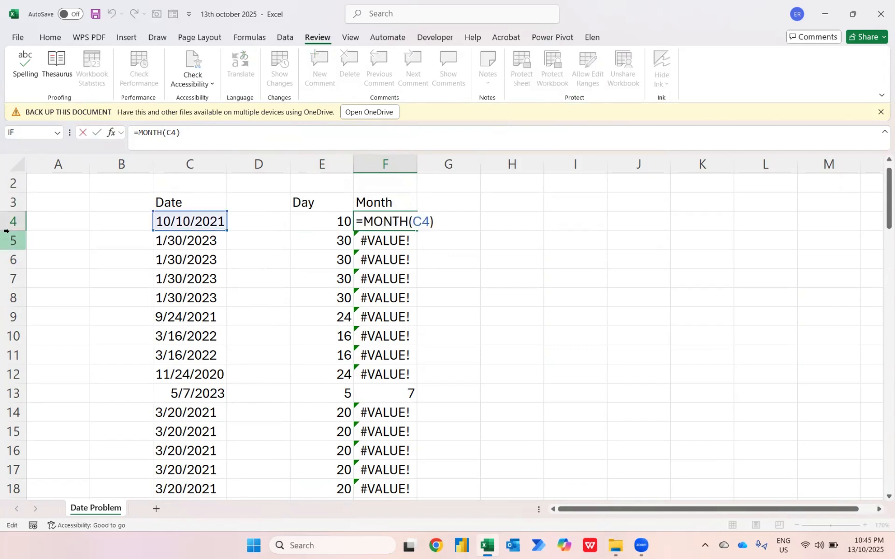
{"action": "type", "text": "IFERROR("}
{"action": "key", "text": "Tab"}
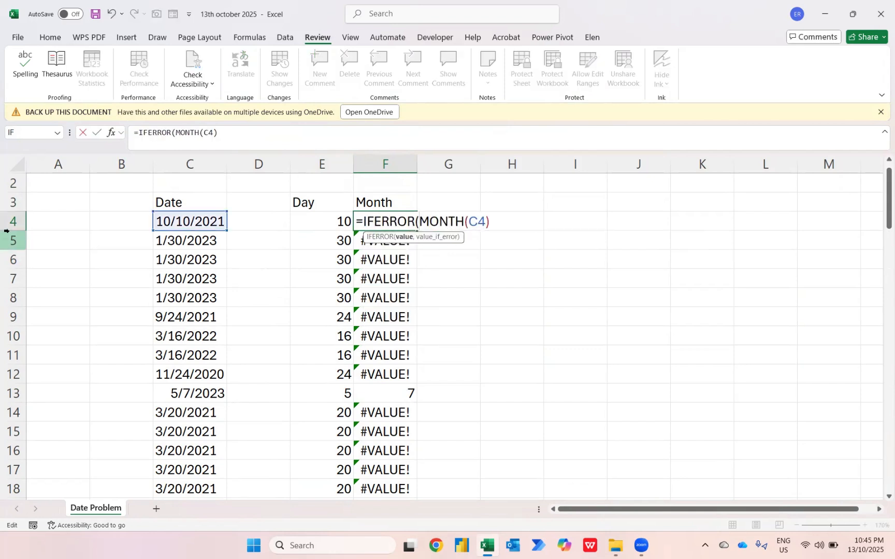
{"action": "type", "text": ","}
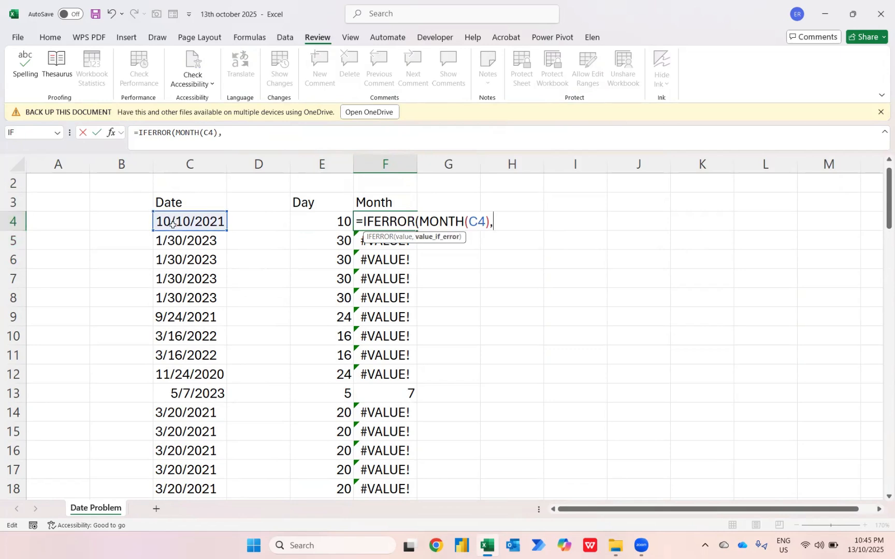
Step: Add TEXTBEFORE(C4,"/") as the error fallback, giving =IFERROR(MONTH(C4),TEXTBEFORE(C4,"/")) in F4
{"action": "type", "text": "text"}
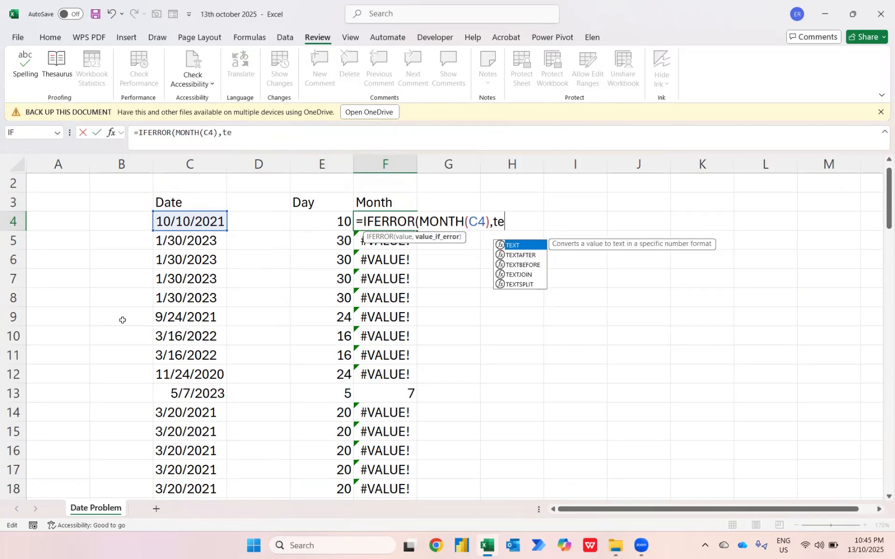
{"action": "key", "text": "Down"}
{"action": "key", "text": "Down"}
{"action": "key", "text": "Tab"}
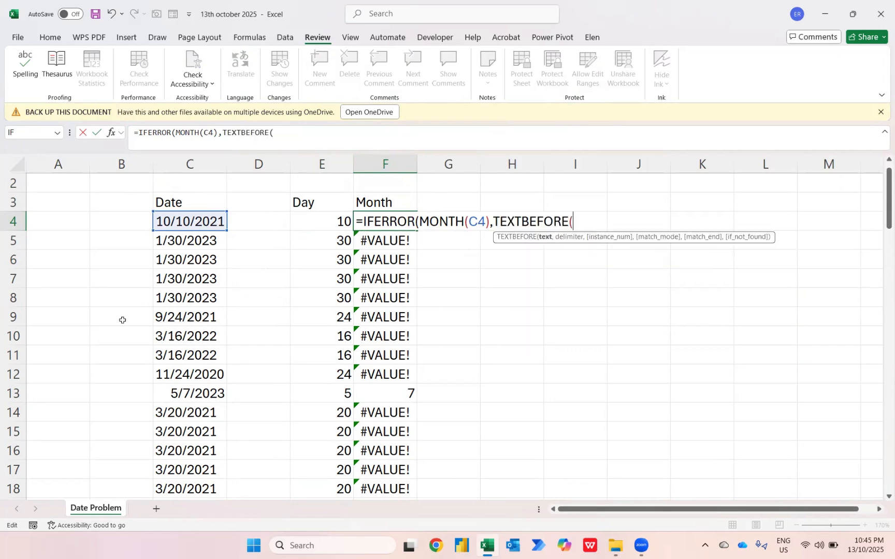
{"action": "left_click", "coordinate": [184, 219]}
{"action": "type", "text": ","}
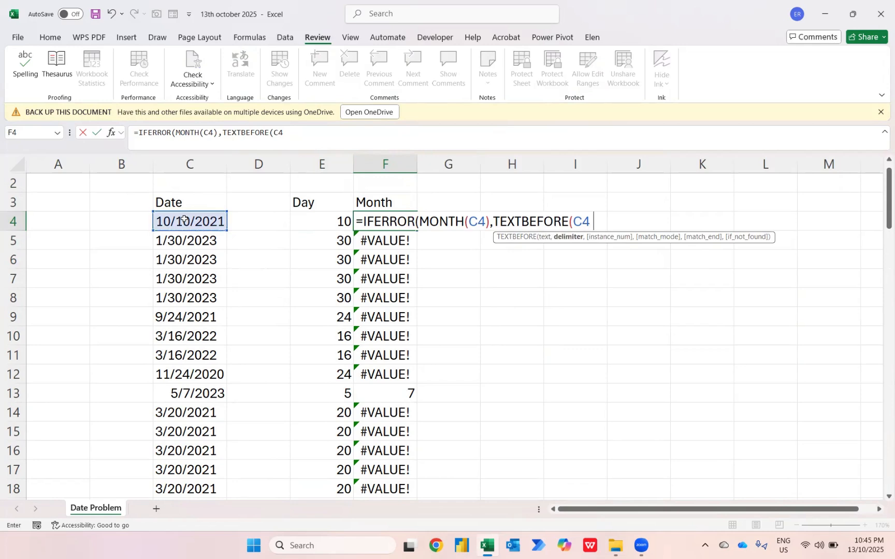
{"action": "type", "text": "\"/\")"}
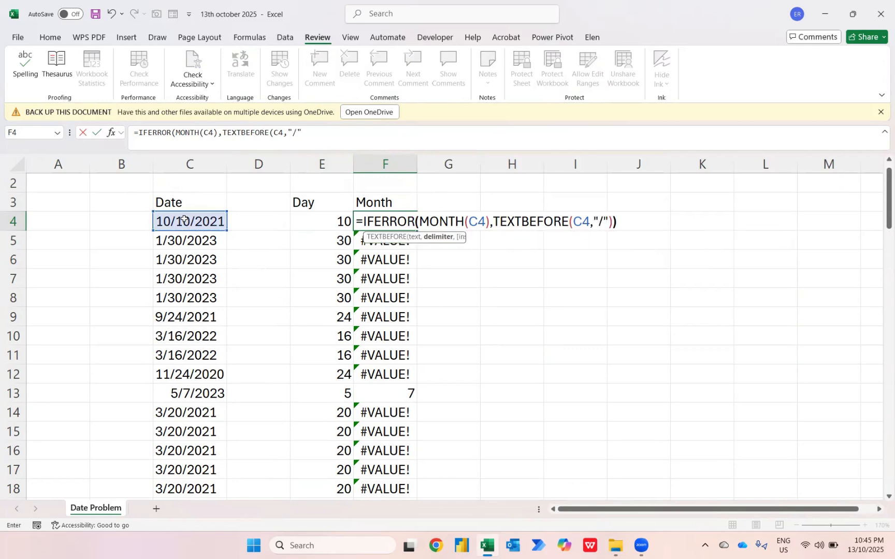
{"action": "key", "text": "Return"}
Step: Fill the IFERROR month formula from F4 down to F84
{"action": "key", "text": "Up"}
{"action": "key", "text": "ctrl+shift+Down"}
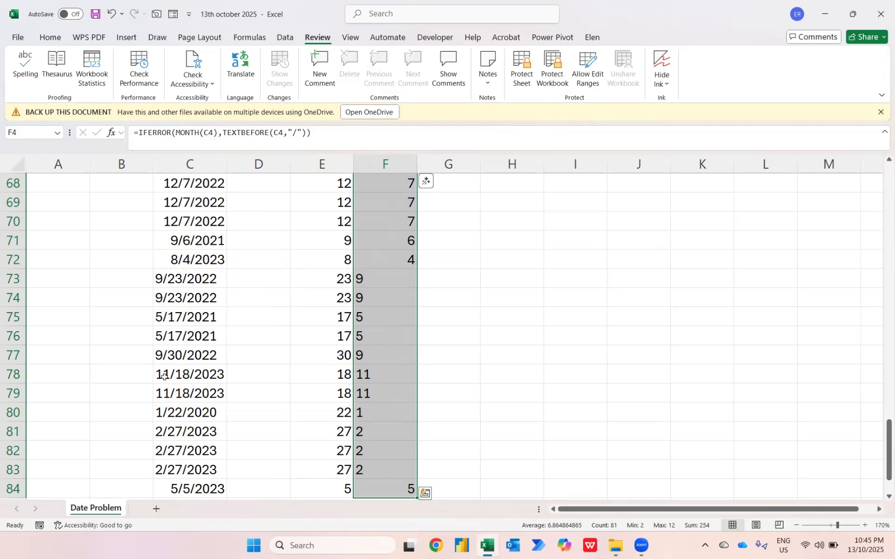
{"action": "key", "text": "ctrl+Up"}
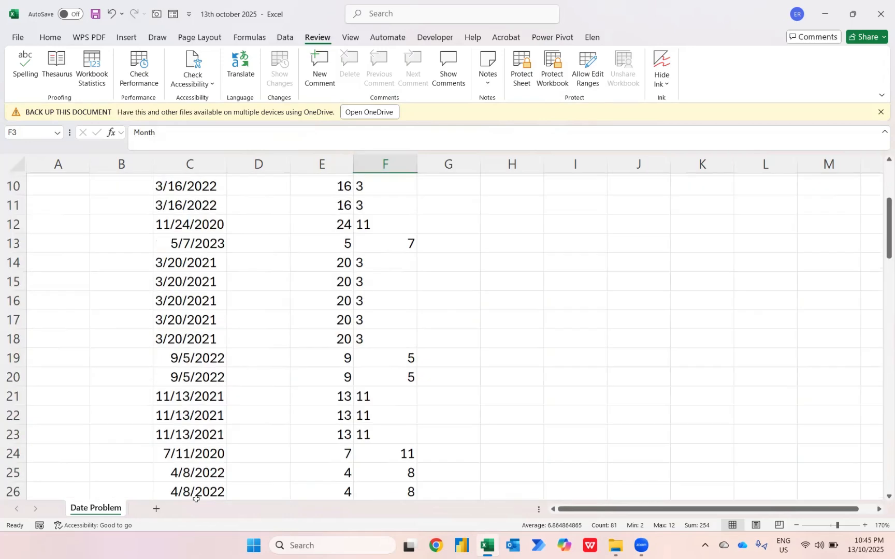
{"action": "key", "text": "Down"}
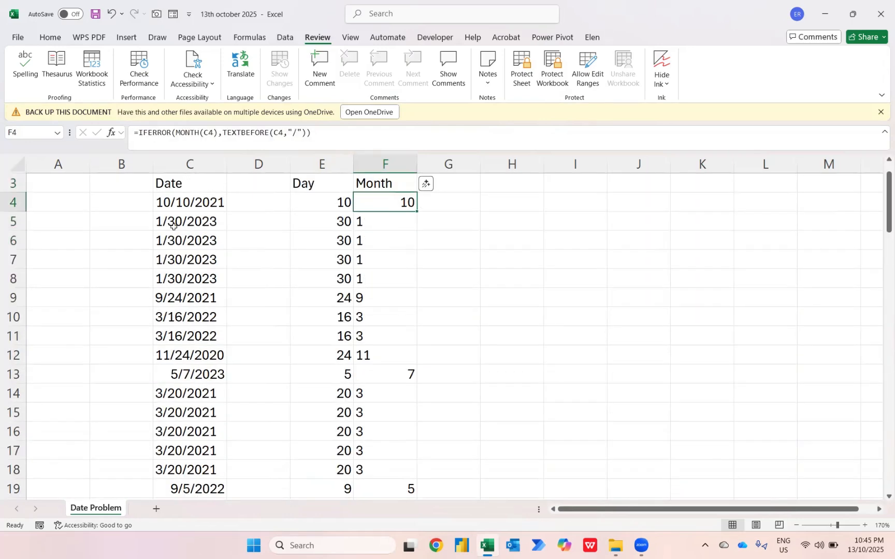
Step: Wrap the whole formula in F4 in VALUE, giving =VALUE(IFERROR(MONTH(C4),TEXTBEFORE(C4,"/")))
{"action": "key", "text": "Down"}
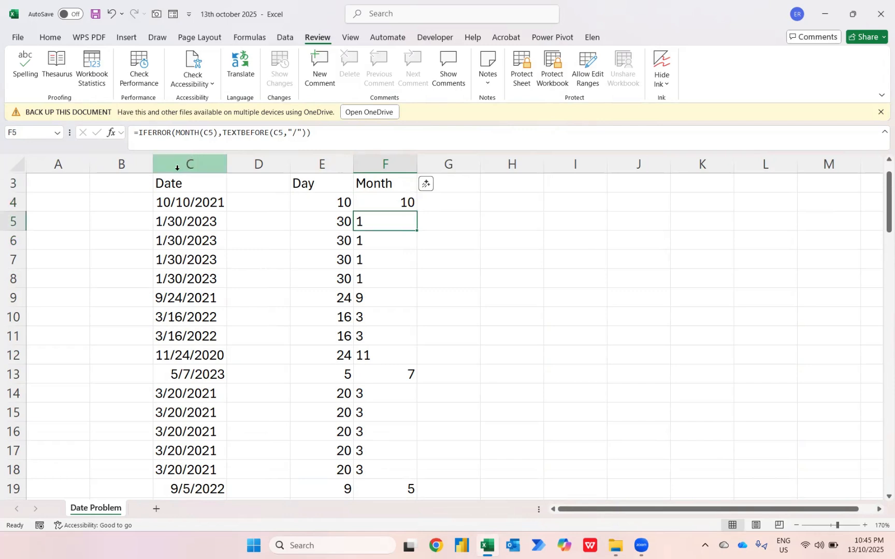
{"action": "key", "text": "Up"}
{"action": "left_click", "coordinate": [140, 133]}
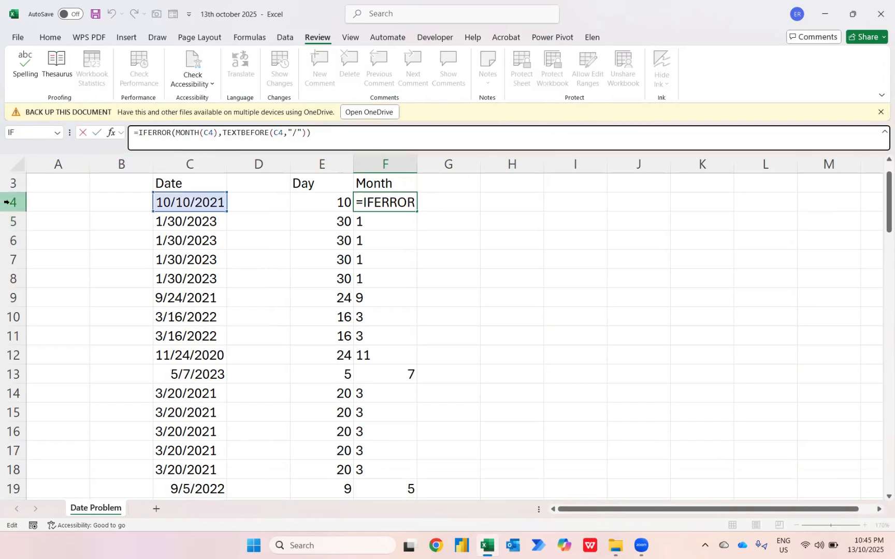
{"action": "type", "text": "value"}
{"action": "key", "text": "Tab"}
{"action": "key", "text": "End"}
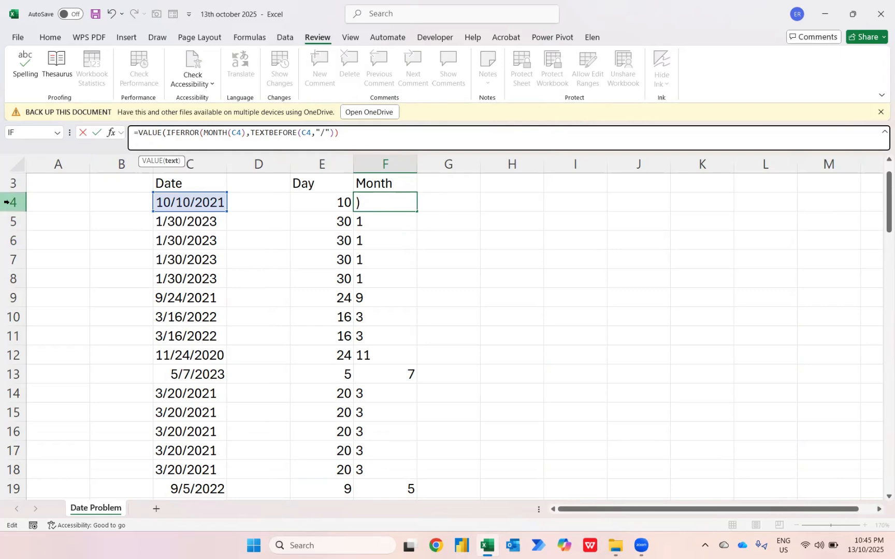
{"action": "key", "text": "Return"}
Step: Fill the VALUE formula from F4 down to F84 to convert all months to numbers
{"action": "key", "text": "Up"}
{"action": "key", "text": "ctrl+shift+Down"}
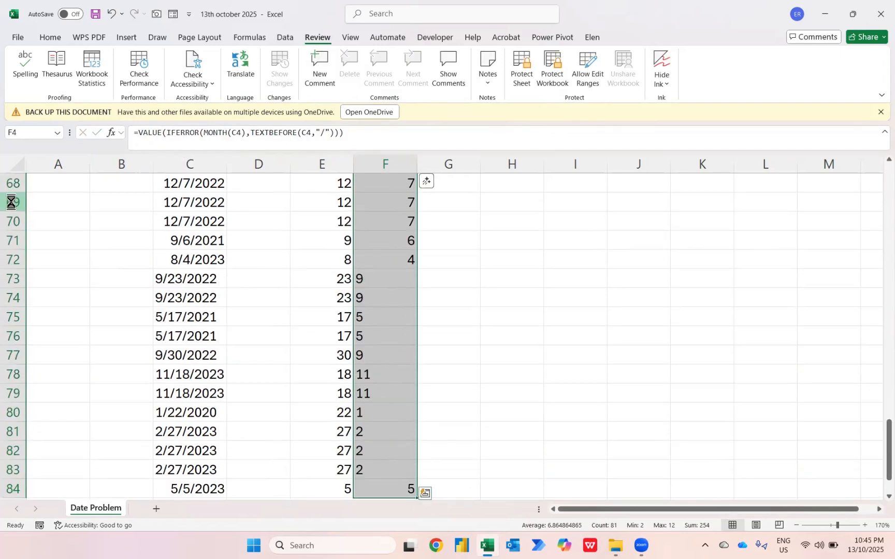
{"action": "key", "text": "ctrl+d"}
{"action": "key", "text": "ctrl+Up"}
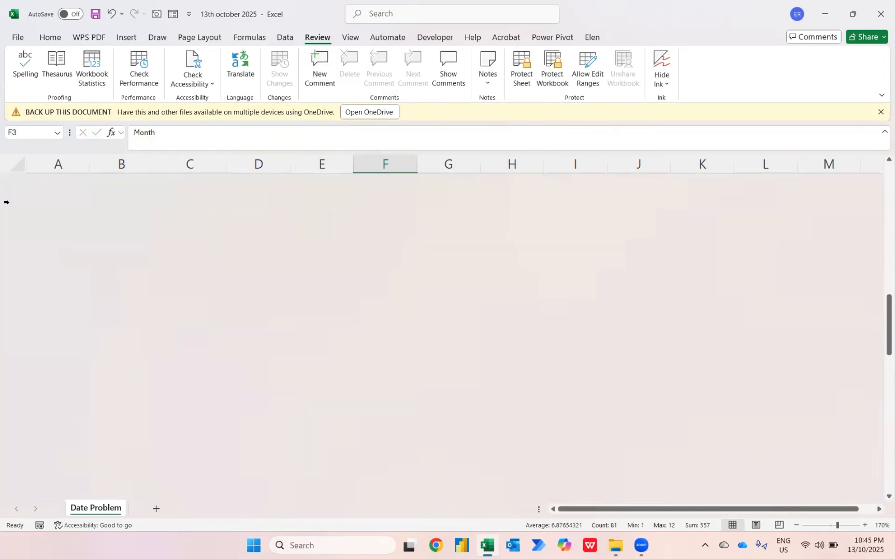
{"action": "key", "text": "Down"}
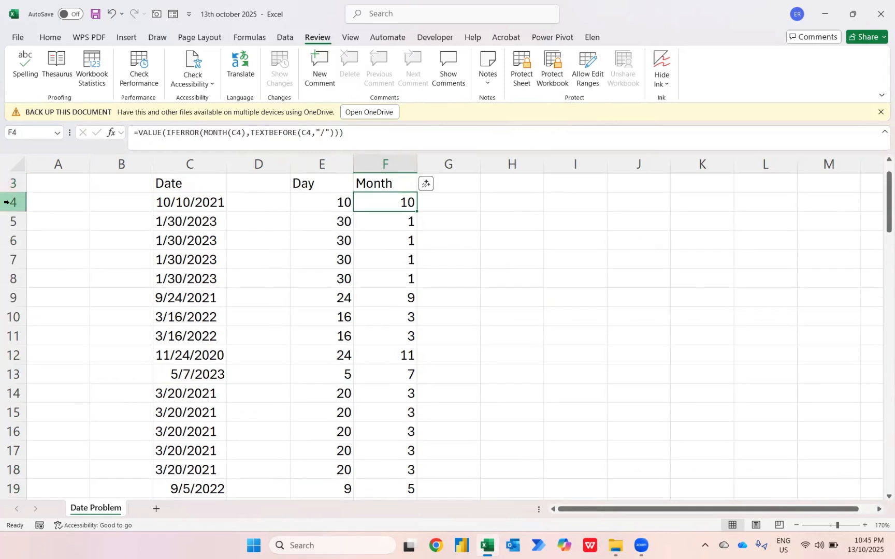
Step: Add the column header "Year" in cell G3, beside the Month header
{"action": "key", "text": "Up"}
{"action": "key", "text": "Right"}
{"action": "type", "text": "Year"}
{"action": "key", "text": "Return"}
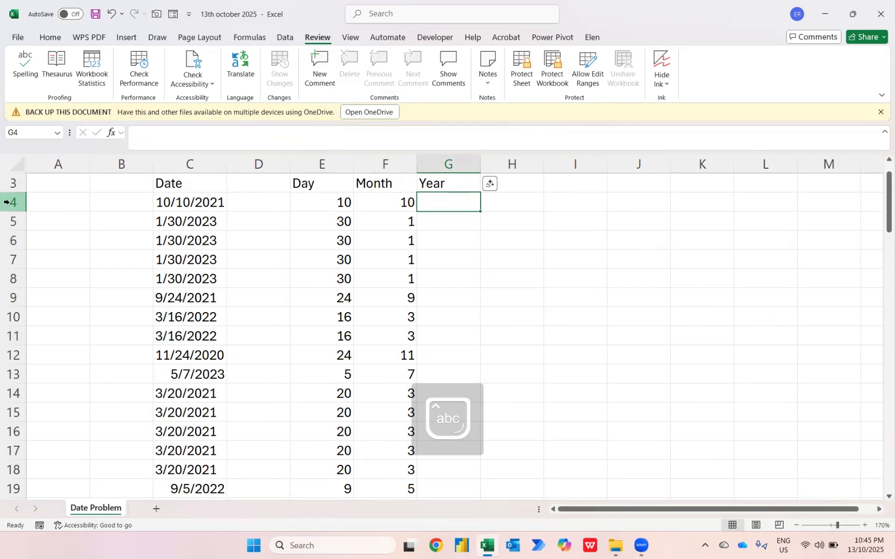
Step: Enter =YEAR(C4) in G4 and fill it down the Year column to the last date row
{"action": "type", "text": "=year"}
{"action": "key", "text": "Tab"}
{"action": "key", "text": "Left"}
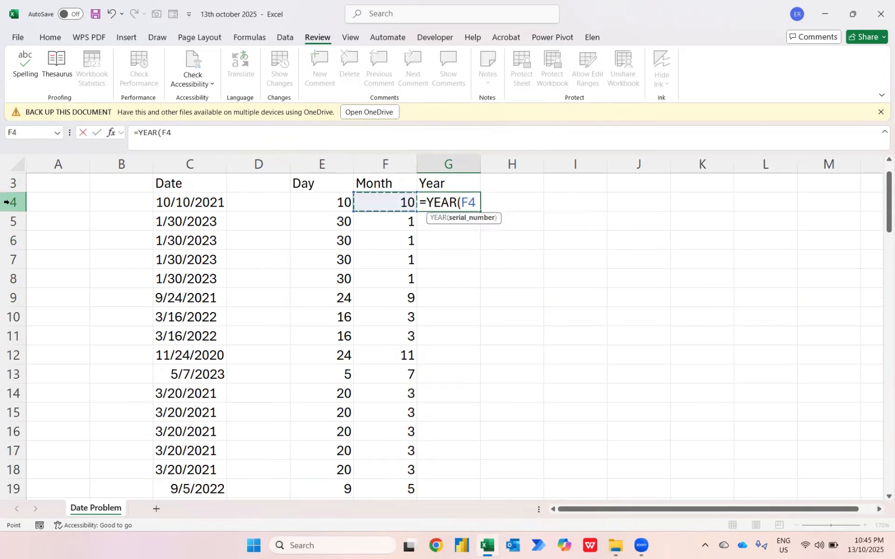
{"action": "key", "text": "Left"}
{"action": "key", "text": "Left"}
{"action": "key", "text": "Left"}
{"action": "key", "text": "Return"}
{"action": "key", "text": "Up"}
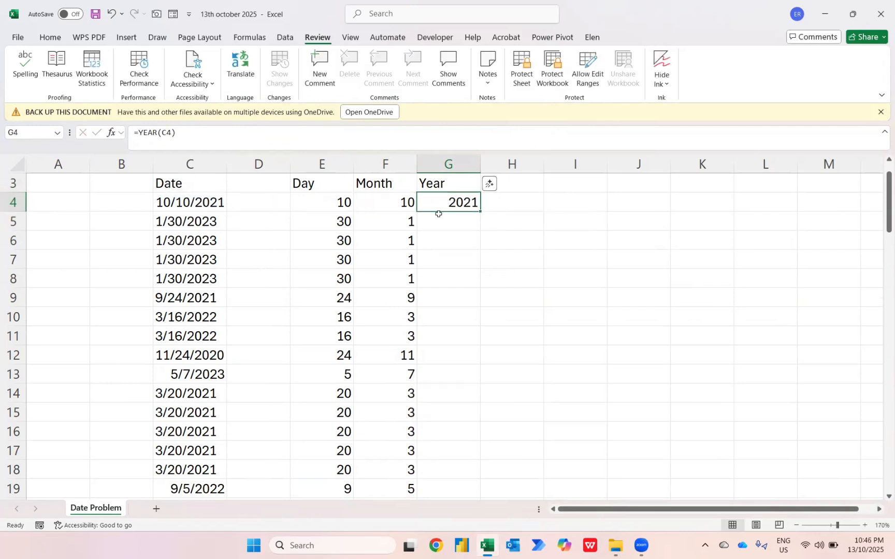
{"action": "double_click", "coordinate": [481, 213]}
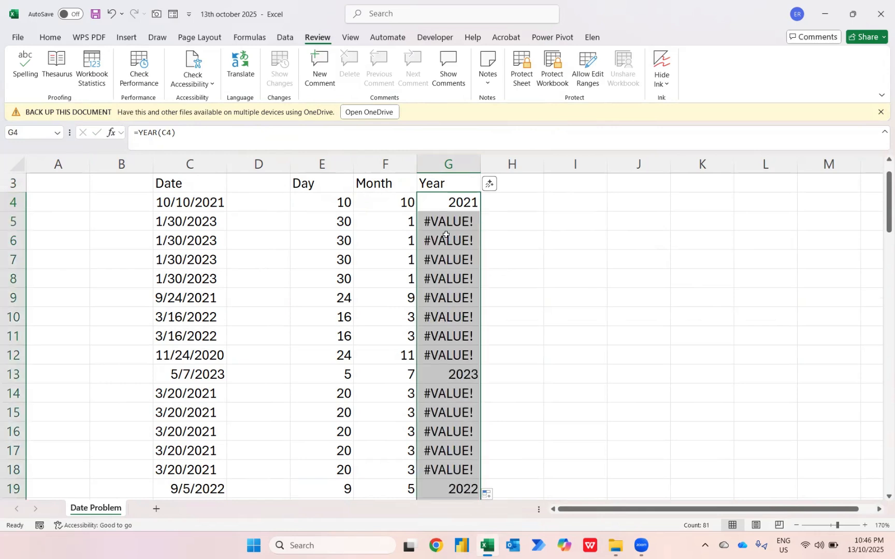
Step: Wrap the YEAR(C4) formula in G4 in IFERROR
{"action": "key", "text": "Up"}
{"action": "key", "text": "Down"}
{"action": "key", "text": "F2"}
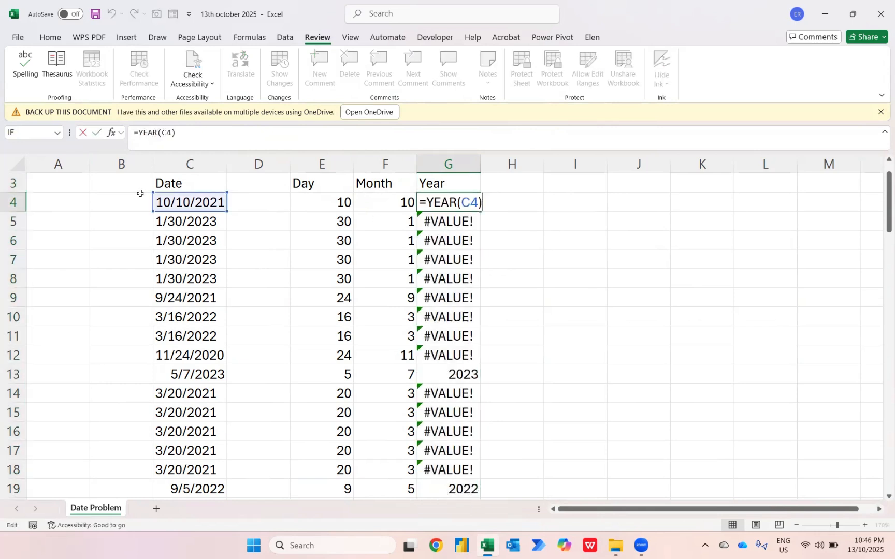
{"action": "type", "text": "if"}
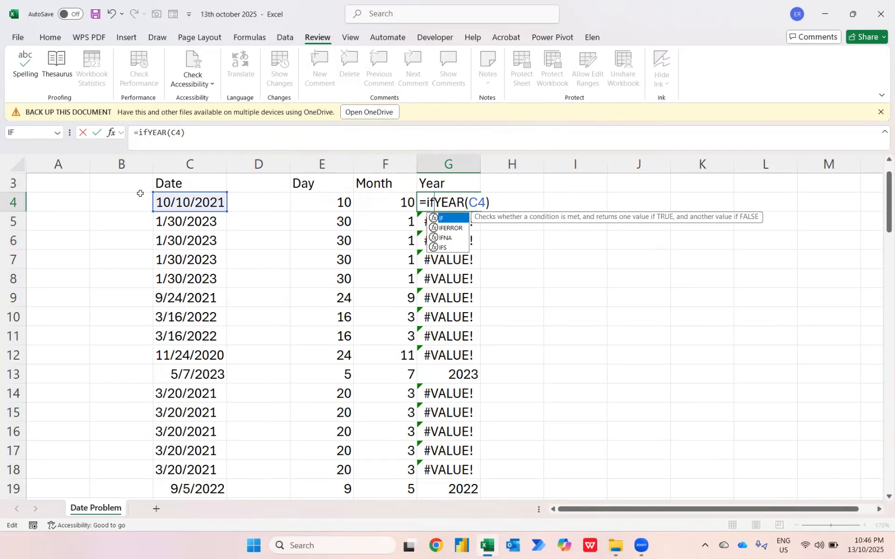
{"action": "key", "text": "Down"}
{"action": "key", "text": "Tab"}
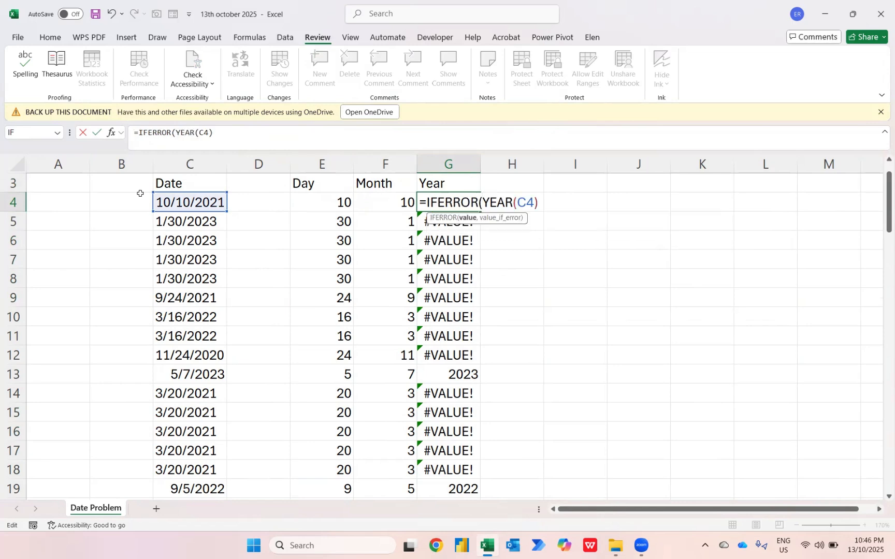
Step: Complete the G4 formula as =IFERROR(YEAR(C4),TEXTAFTER(C4,"/")) and fill it down the Year column to the last date row
{"action": "type", "text": ",tex"}
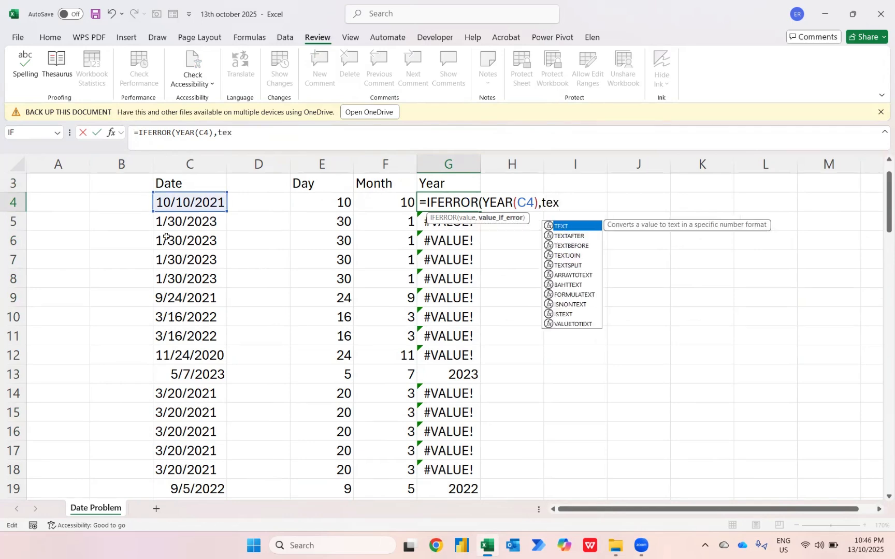
{"action": "key", "text": "Down"}
{"action": "key", "text": "Down"}
{"action": "key", "text": "Up"}
{"action": "key", "text": "Tab"}
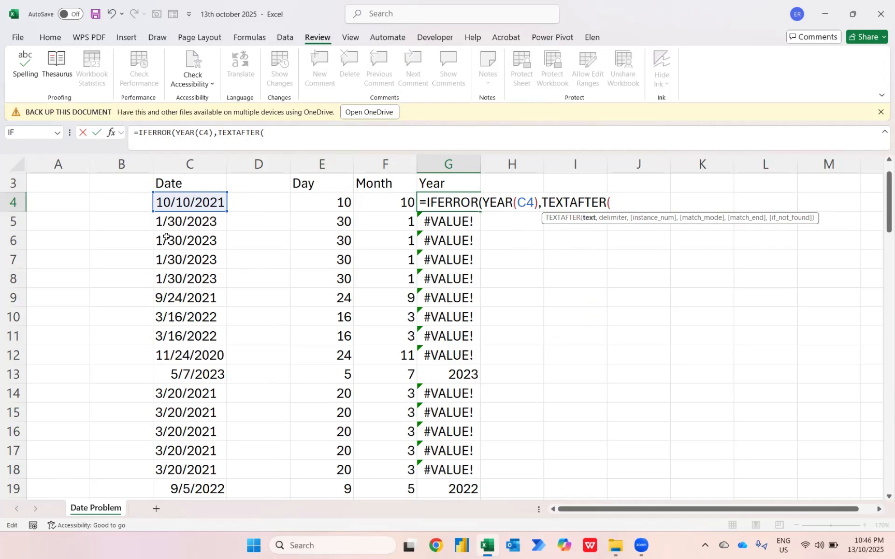
{"action": "left_click", "coordinate": [194, 198]}
{"action": "type", "text": ","}
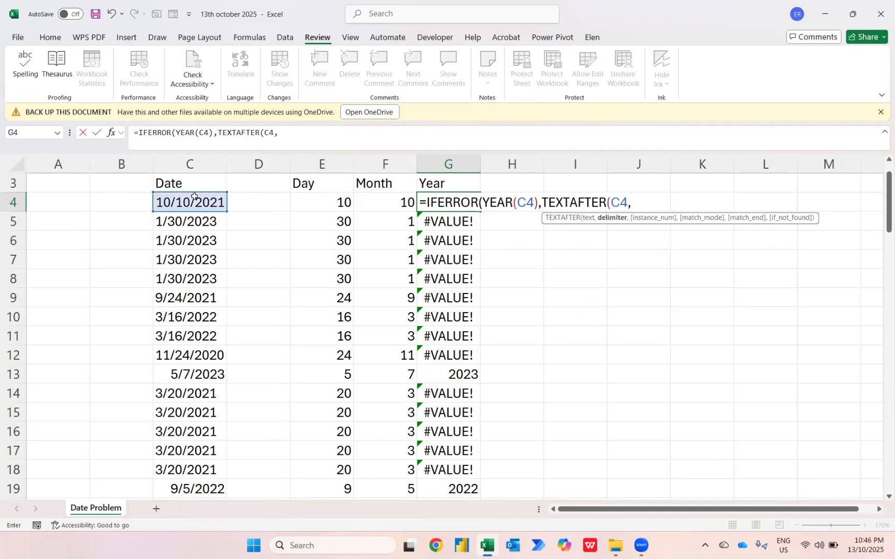
{"action": "type", "text": "\"/\"))"}
{"action": "key", "text": "ctrl+Return"}
{"action": "key", "text": "ctrl+shift+Down"}
{"action": "key", "text": "ctrl+d"}
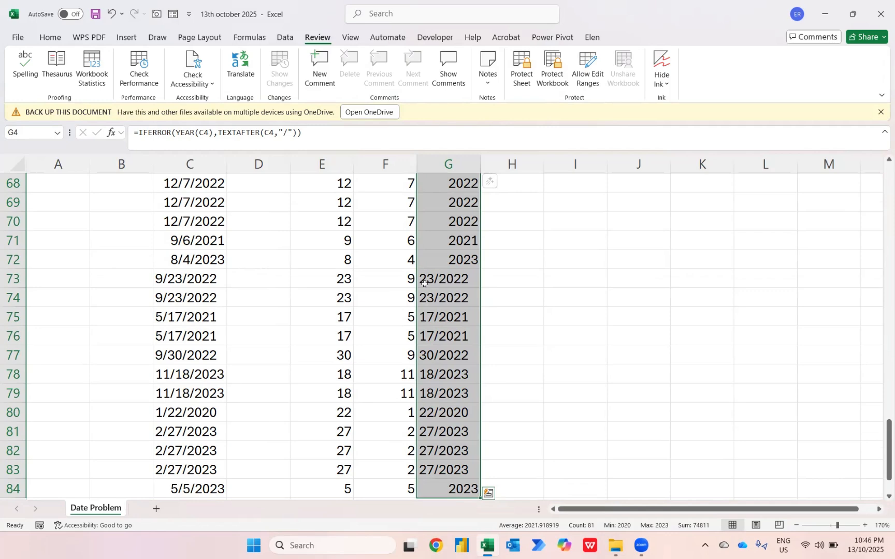
{"action": "key", "text": "ctrl+Up"}
{"action": "key", "text": "Down"}
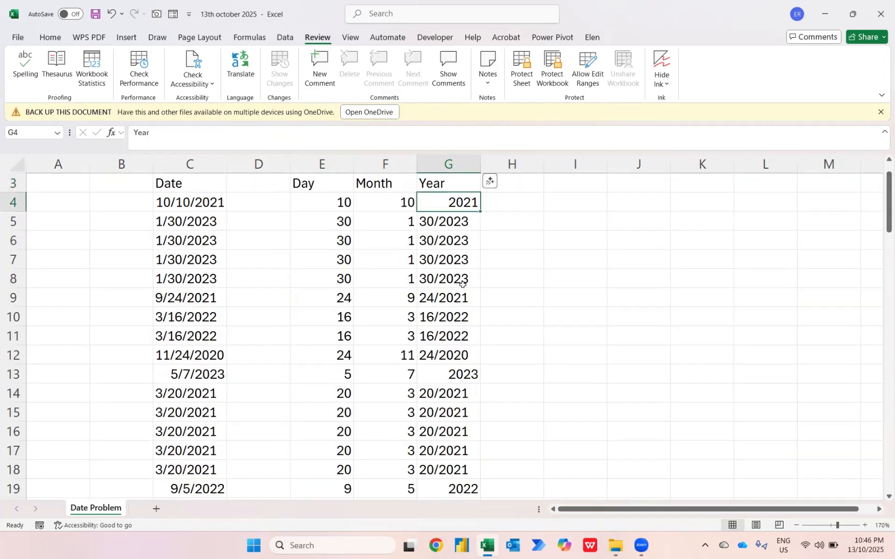
Step: Nest the fallback in G4 as TEXTAFTER(TEXTAFTER(C4,"/"),"/") and fill the revised formula down the Year column
{"action": "left_click", "coordinate": [218, 132]}
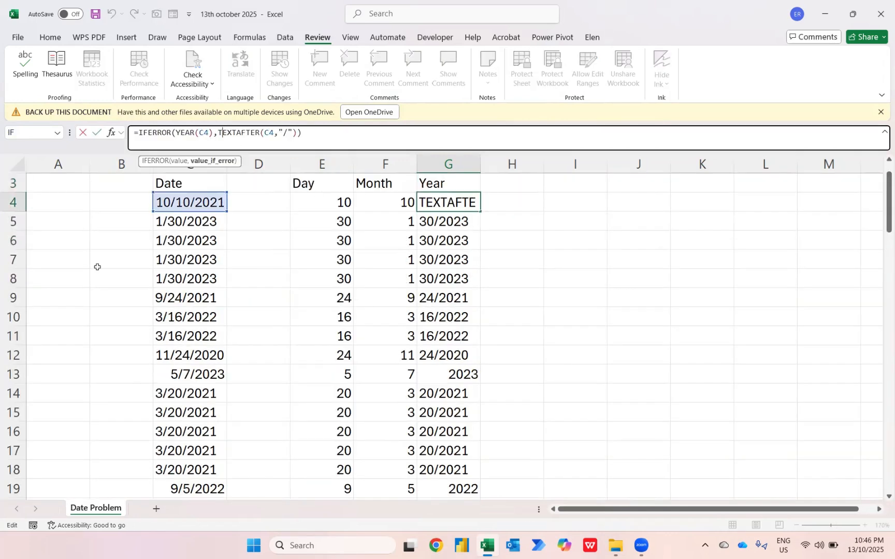
{"action": "type", "text": "text"}
{"action": "key", "text": "Tab"}
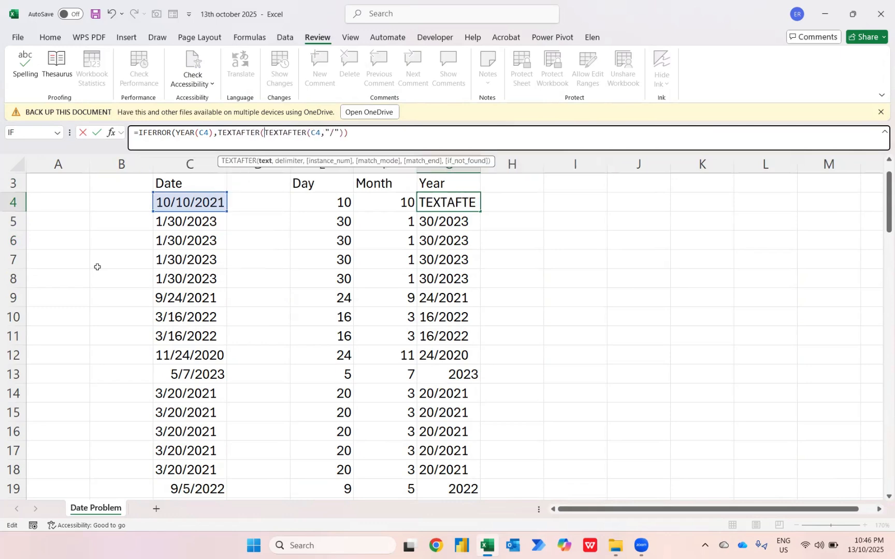
{"action": "left_click", "coordinate": [347, 133]}
{"action": "key", "text": "BackSpace"}
{"action": "type", "text": ","}
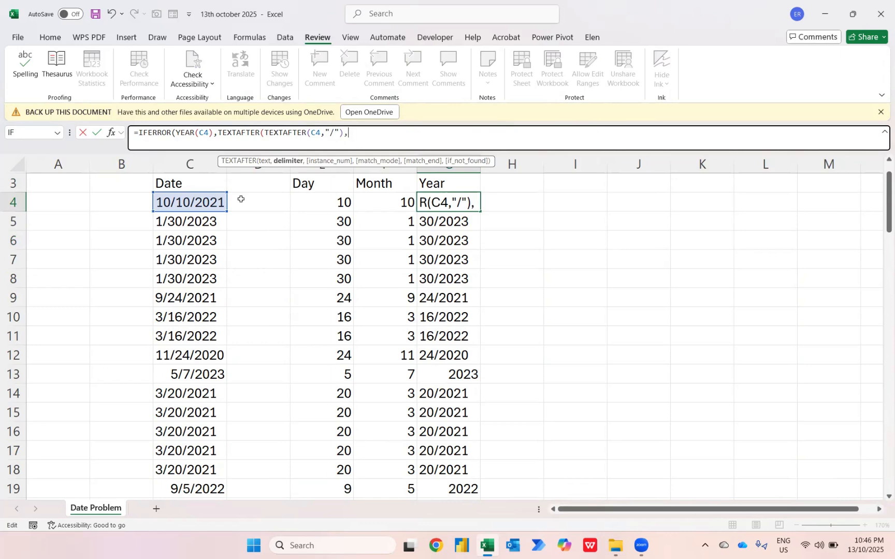
{"action": "type", "text": "\"/\"))"}
{"action": "key", "text": "Return"}
{"action": "key", "text": "Up"}
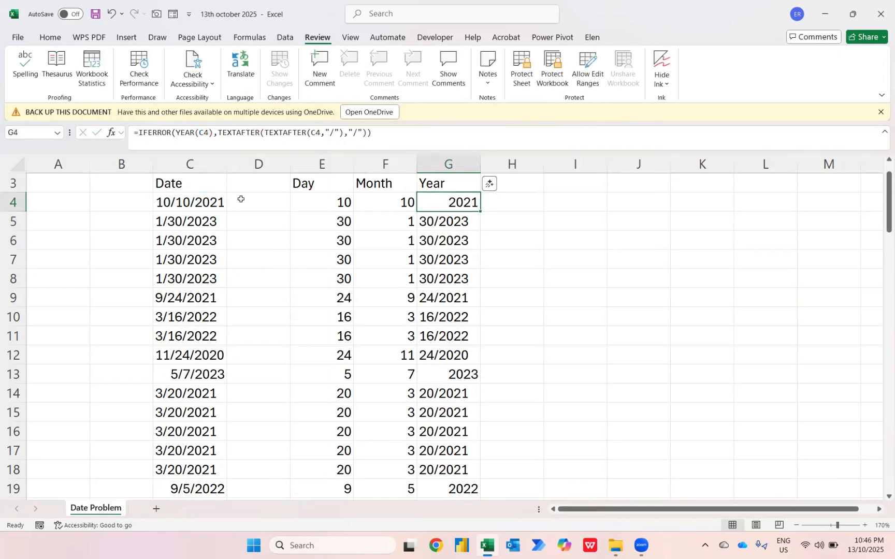
{"action": "key", "text": "ctrl+shift+Down"}
{"action": "key", "text": "ctrl+d"}
{"action": "key", "text": "ctrl+Up"}
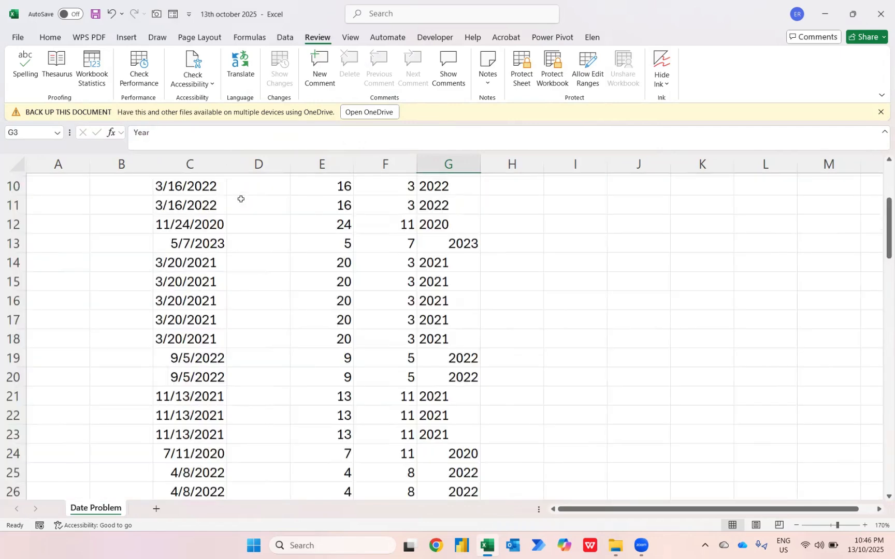
Step: Wrap the whole G4 formula in VALUE and fill it down the Year column to convert all years to numbers
{"action": "key", "text": "Down"}
{"action": "left_click", "coordinate": [138, 133]}
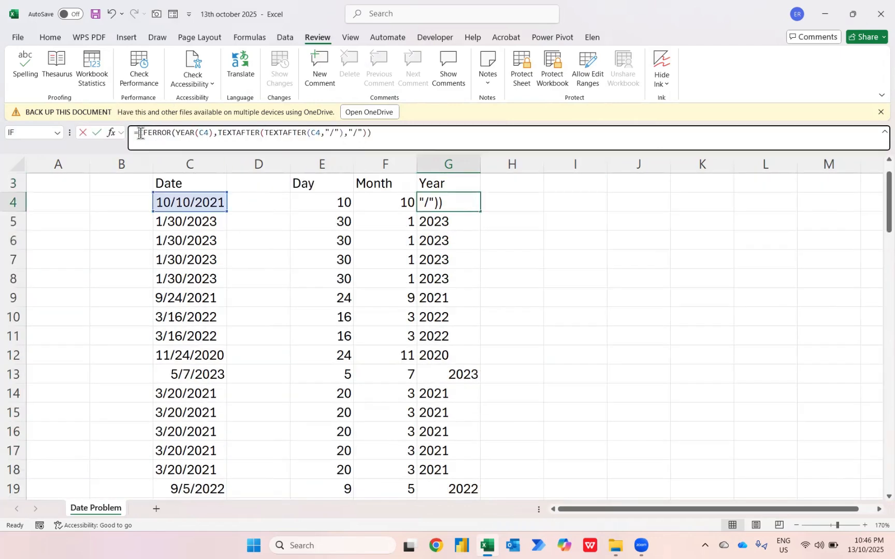
{"action": "type", "text": "value"}
{"action": "key", "text": "Tab"}
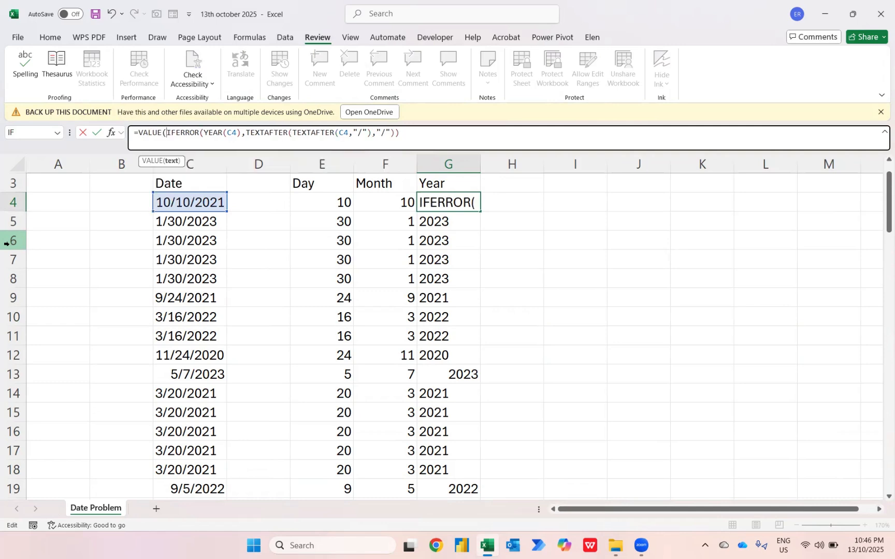
{"action": "key", "text": "End"}
{"action": "key", "text": "Return"}
{"action": "key", "text": "Return"}
{"action": "key", "text": "ctrl+shift+Down"}
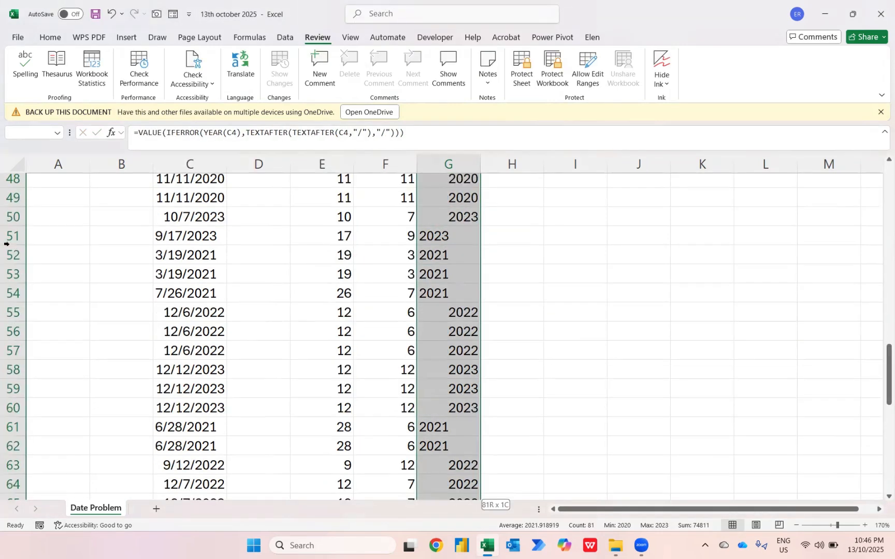
{"action": "key", "text": "ctrl+d"}
{"action": "scroll", "coordinate": [6, 244], "scroll_direction": "up", "scroll_amount": 20}
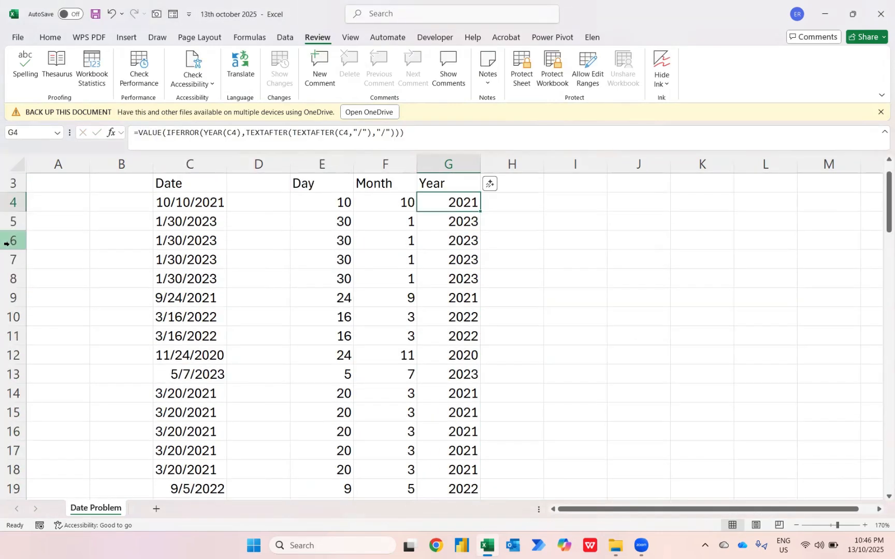
Step: Enter =TEXTJOIN("/",1,E4:G4) in I4 to combine the day, month and year parts
{"action": "key", "text": "Left"}
{"action": "key", "text": "Left"}
{"action": "key", "text": "Right"}
{"action": "key", "text": "Right"}
{"action": "key", "text": "Right"}
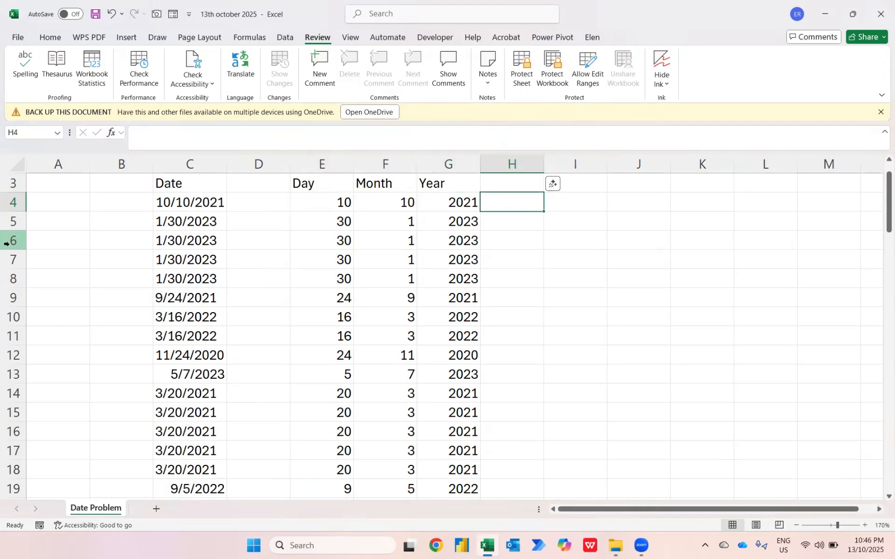
{"action": "key", "text": "Right"}
{"action": "type", "text": "=textj"}
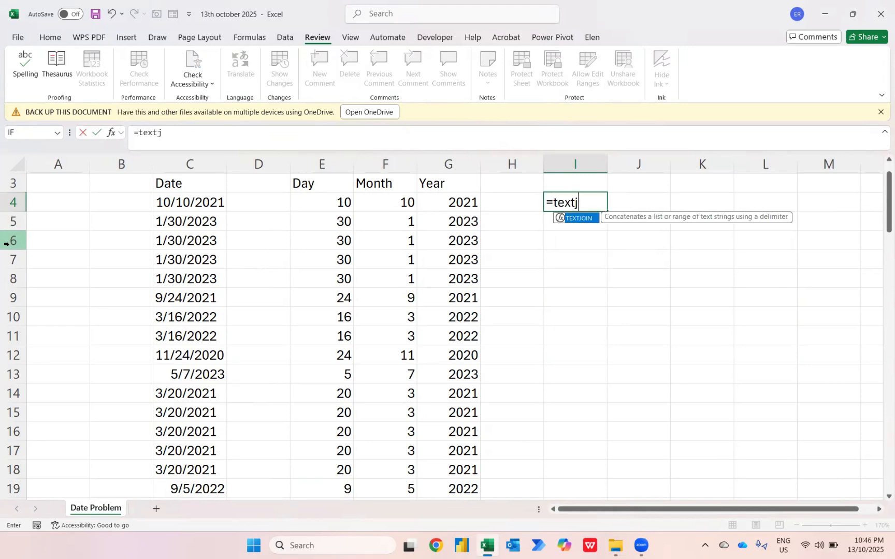
{"action": "key", "text": "Tab"}
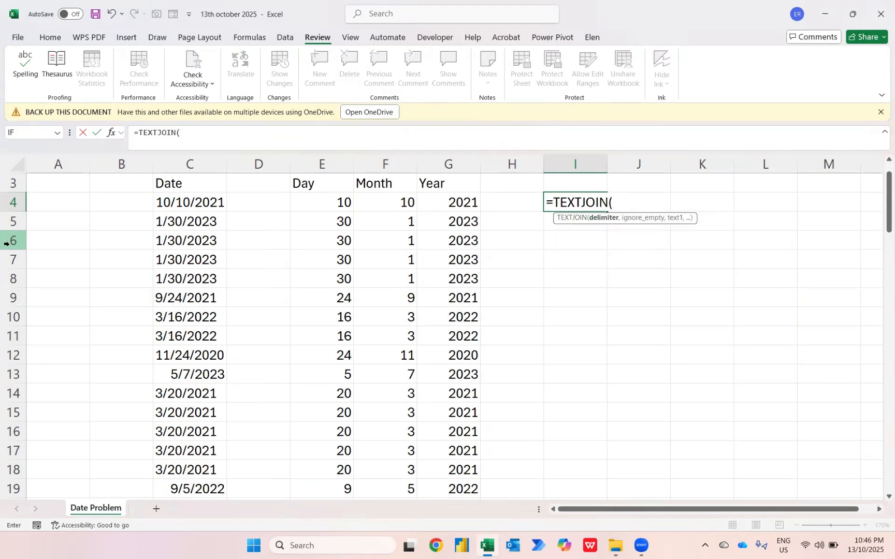
{"action": "type", "text": "\"/\","}
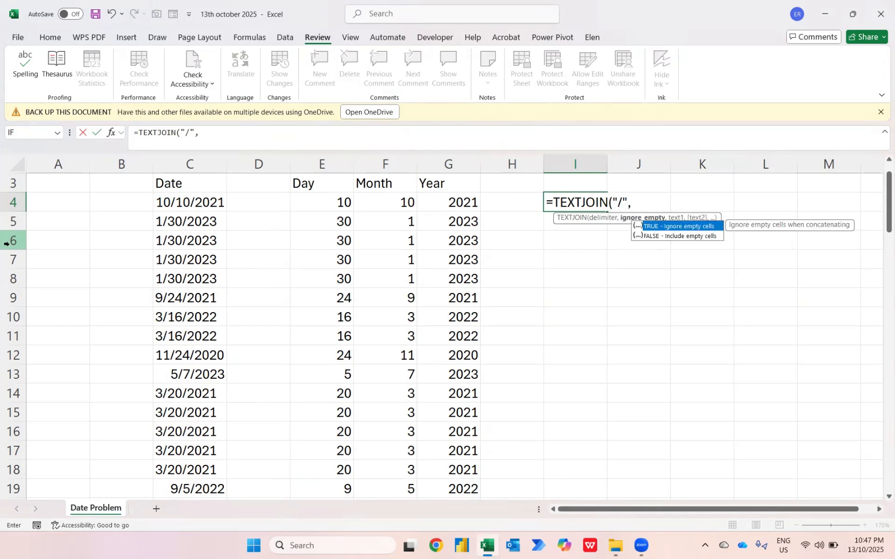
{"action": "type", "text": "1"}
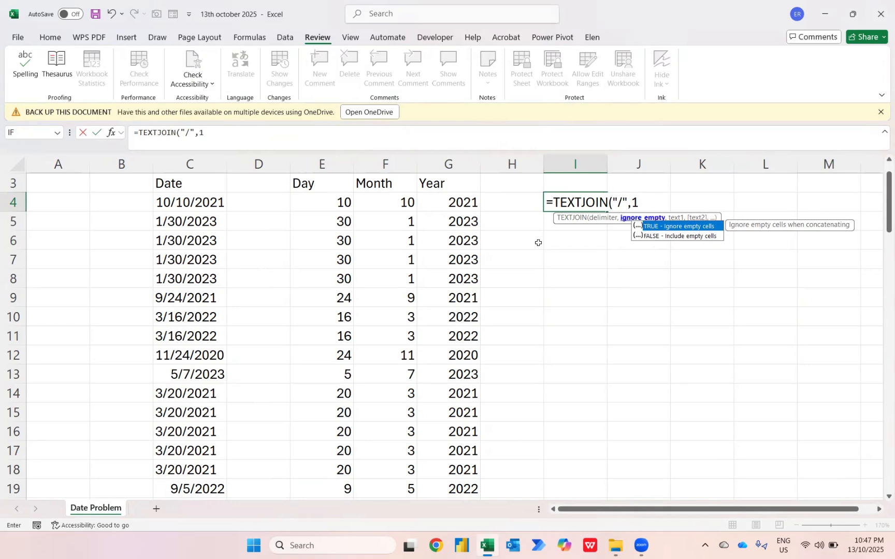
{"action": "type", "text": ","}
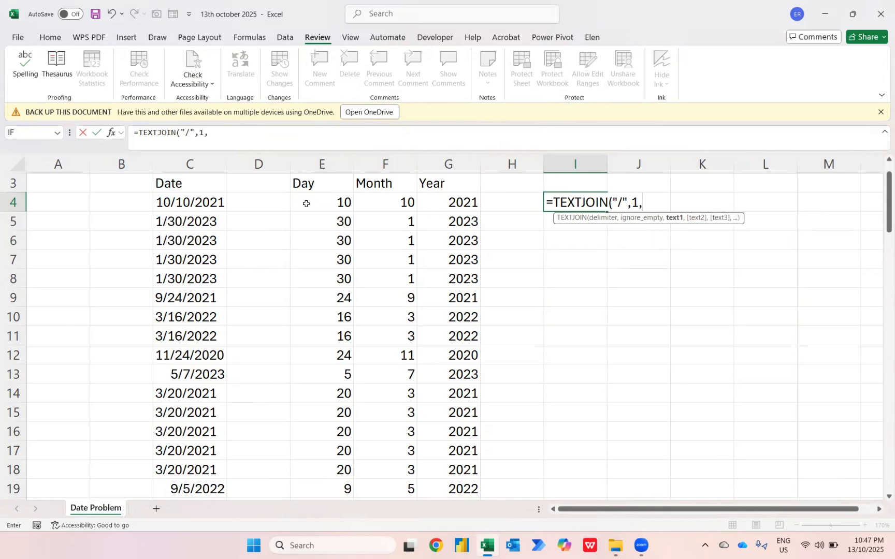
{"action": "left_click_drag", "start_coordinate": [305, 202], "coordinate": [432, 202]}
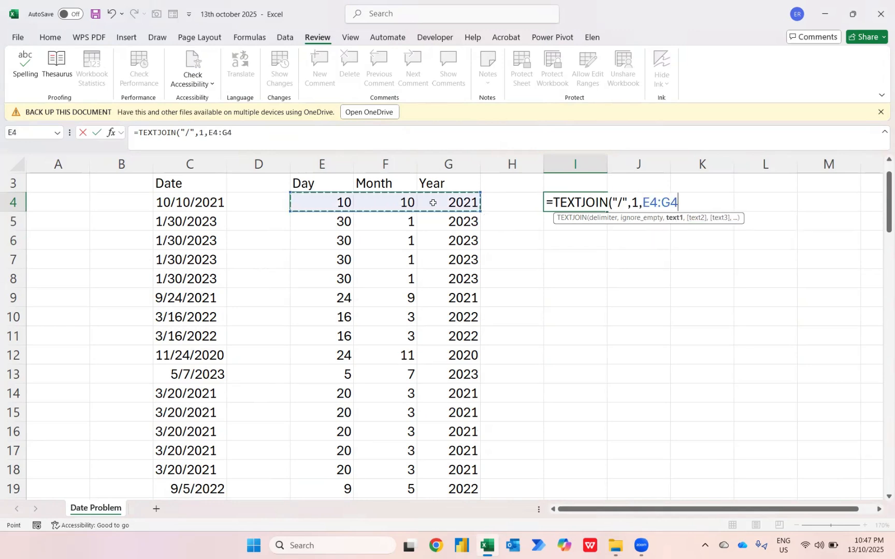
{"action": "type", "text": ")"}
{"action": "key", "text": "Return"}
{"action": "key", "text": "Up"}
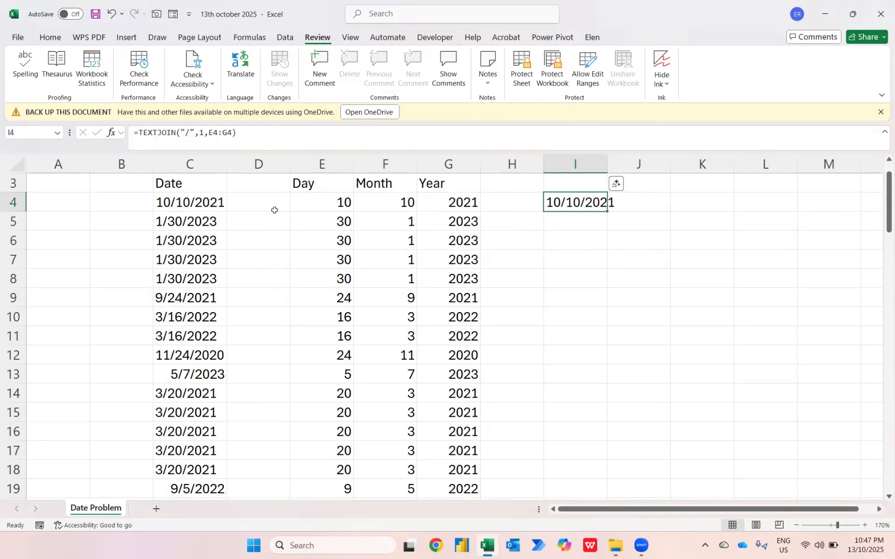
Step: Wrap the TEXTJOIN formula in I4 in DATEVALUE and apply the day-month-year date format to the cell
{"action": "left_click", "coordinate": [138, 133]}
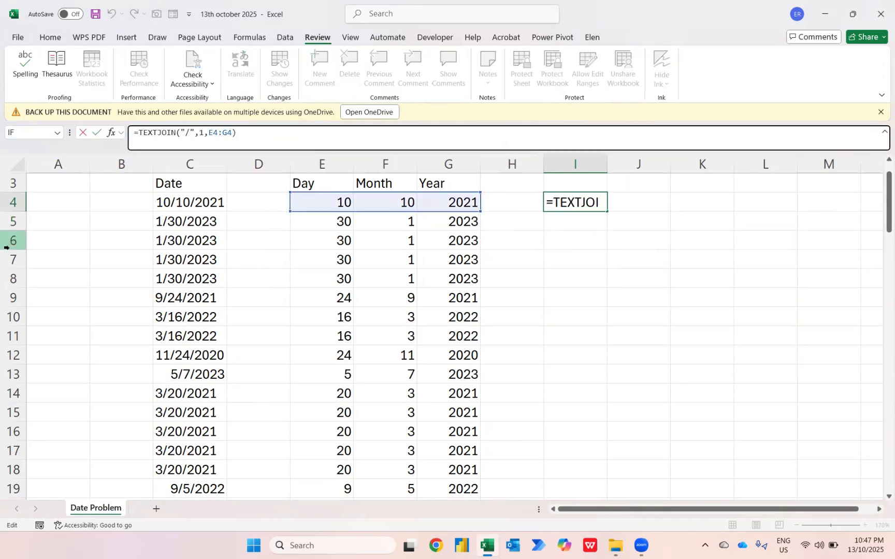
{"action": "type", "text": "datev"}
{"action": "key", "text": "Tab"}
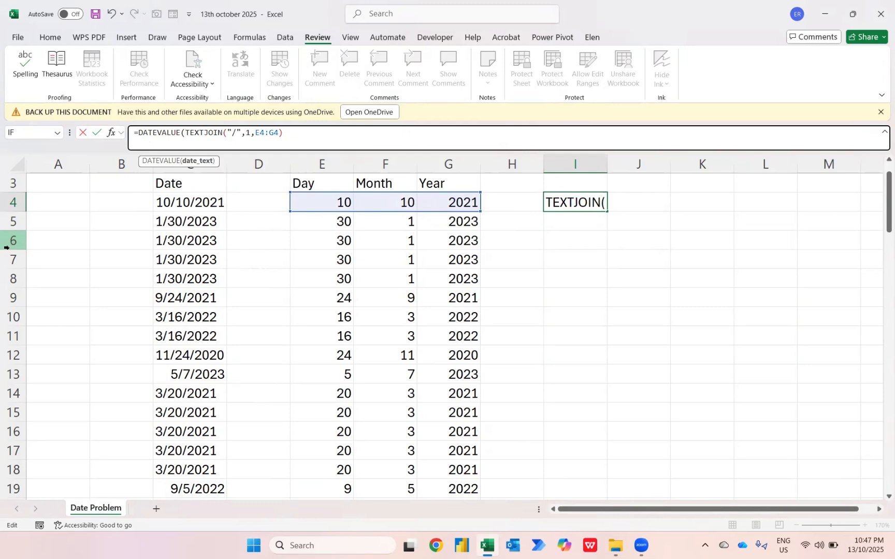
{"action": "key", "text": "End"}
{"action": "key", "text": "Return"}
{"action": "key", "text": "Up"}
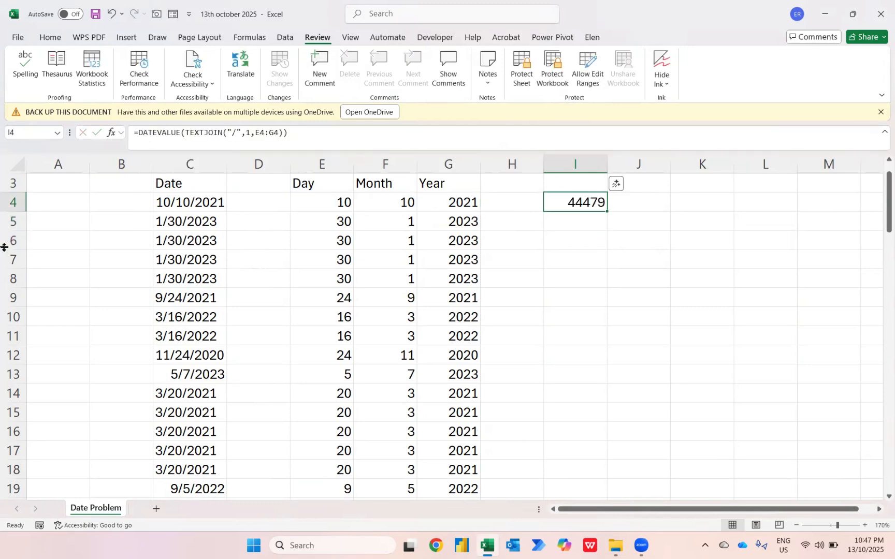
{"action": "key", "text": "ctrl+shift+3"}
Step: Fill the DATEVALUE formula from I4 down to I84, alongside the last row of the Year column
{"action": "key", "text": "Left"}
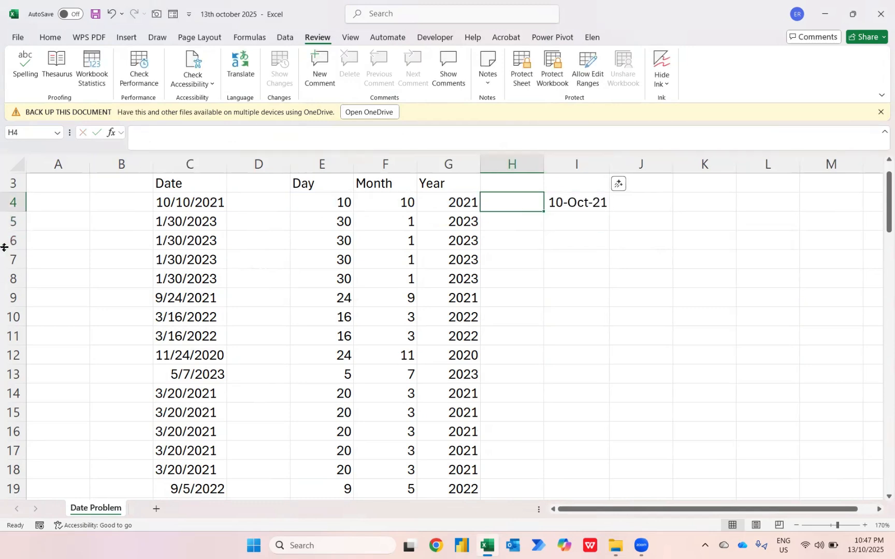
{"action": "key", "text": "Left"}
{"action": "key", "text": "ctrl+Down"}
{"action": "key", "text": "Right"}
{"action": "key", "text": "Right"}
{"action": "key", "text": "ctrl+shift+Up"}
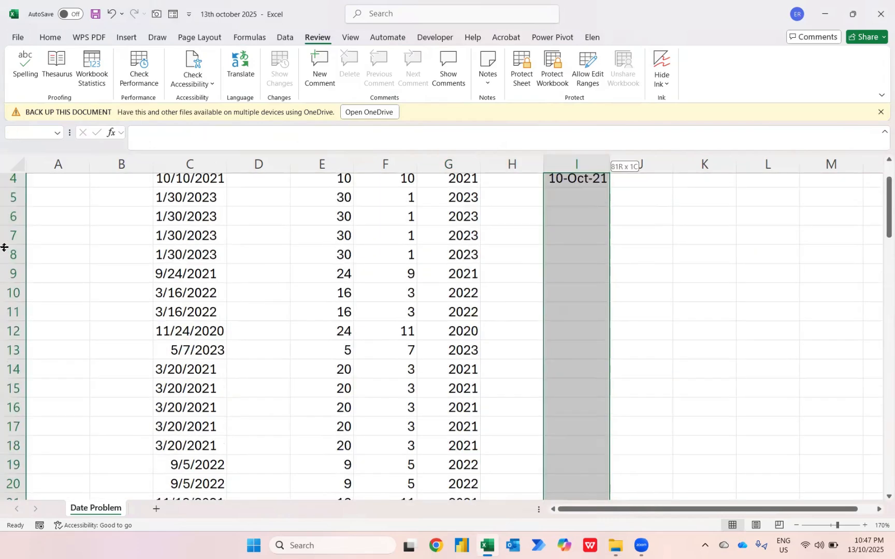
{"action": "key", "text": "ctrl+d"}
{"action": "key", "text": "ctrl+Up"}
{"action": "key", "text": "ctrl+Up"}
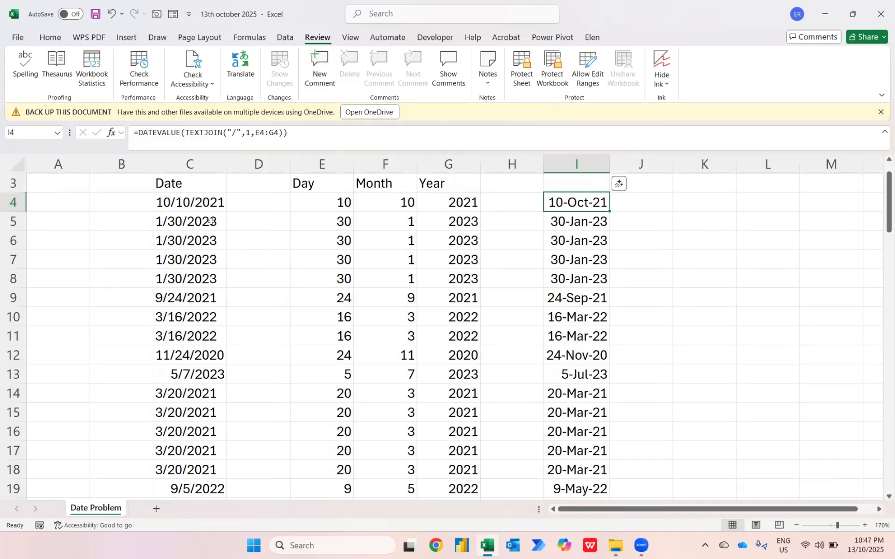
Step: Review the day, month and year cells E4:G4 against the rebuilt date formula in I4
{"action": "key", "text": "Right"}
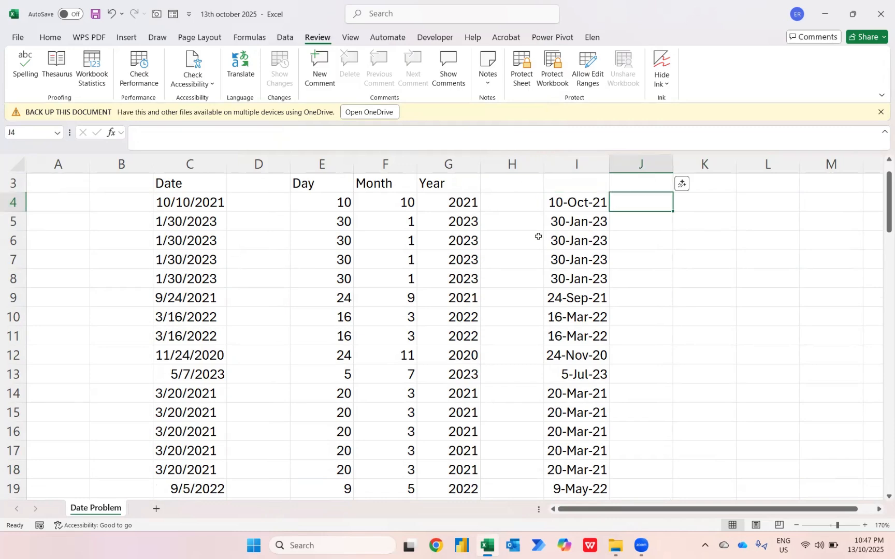
{"action": "key", "text": "Left"}
{"action": "key", "text": "Left"}
{"action": "key", "text": "Left"}
{"action": "key", "text": "shift+Left"}
{"action": "key", "text": "shift+Left"}
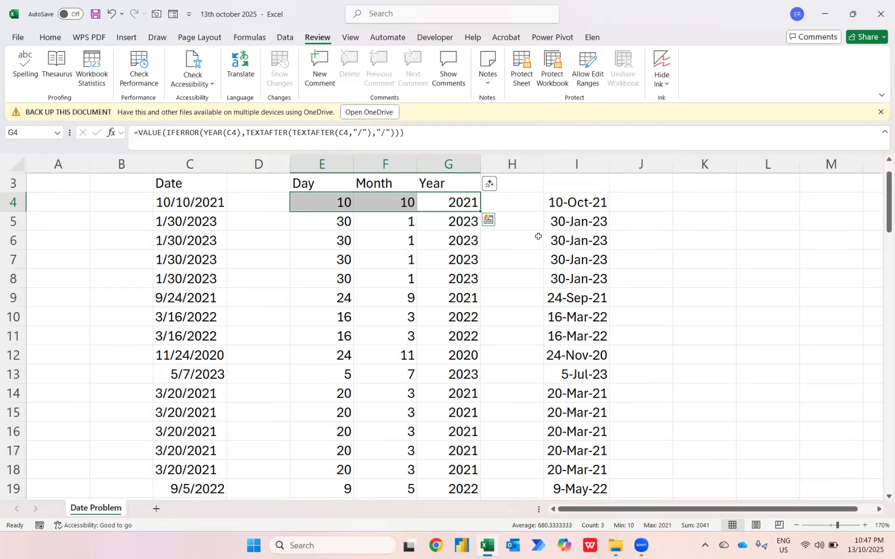
{"action": "key", "text": "Right"}
{"action": "key", "text": "Right"}
{"action": "key", "text": "Right"}
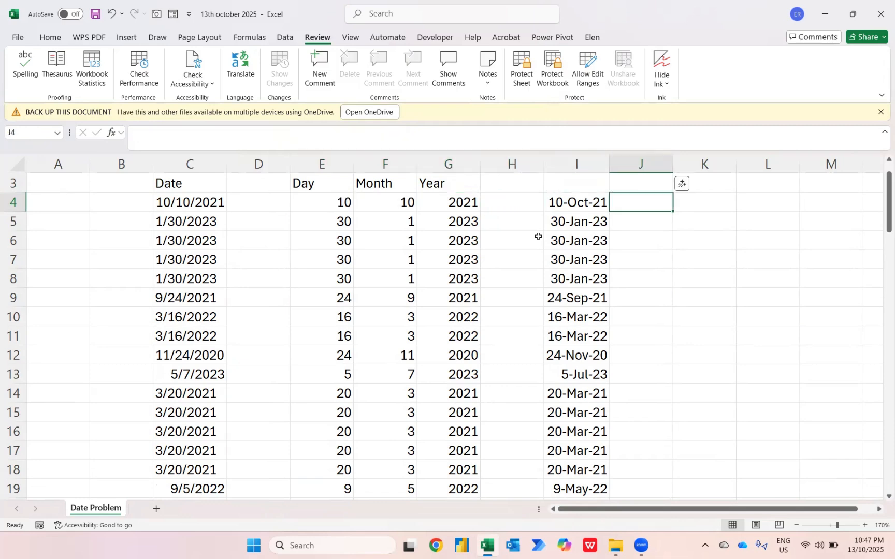
{"action": "key", "text": "Left"}
{"action": "key", "text": "Left"}
{"action": "key", "text": "Right"}
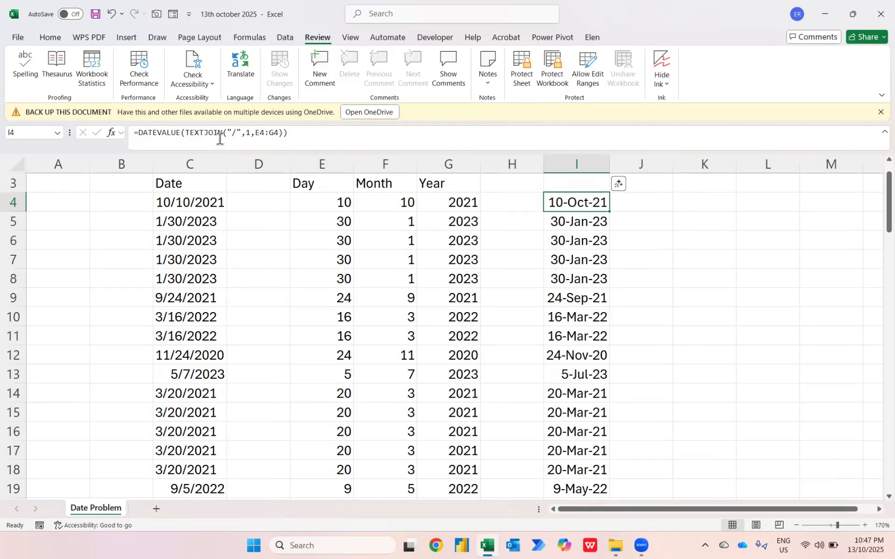
{"action": "key", "text": "Right"}
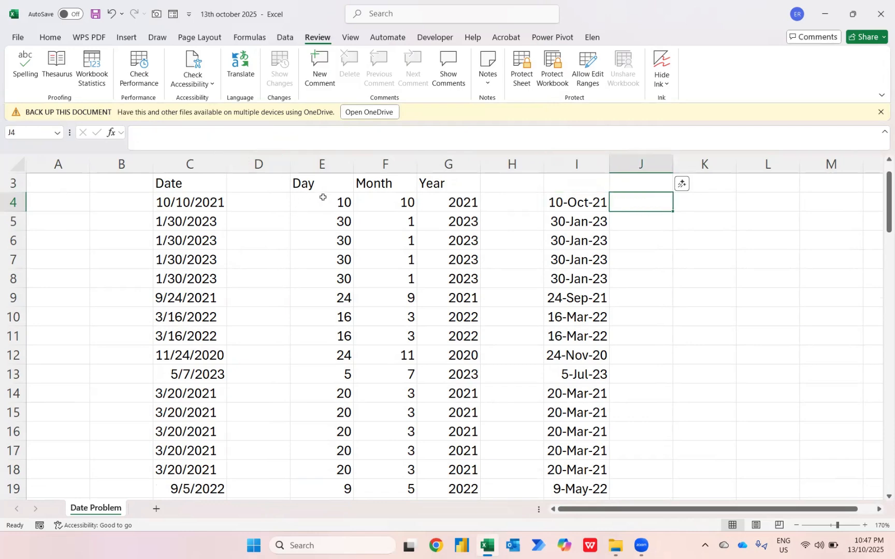
Step: Insert two blank rows above the header row containing Date, Day, Month and Year
{"action": "left_click", "coordinate": [321, 198]}
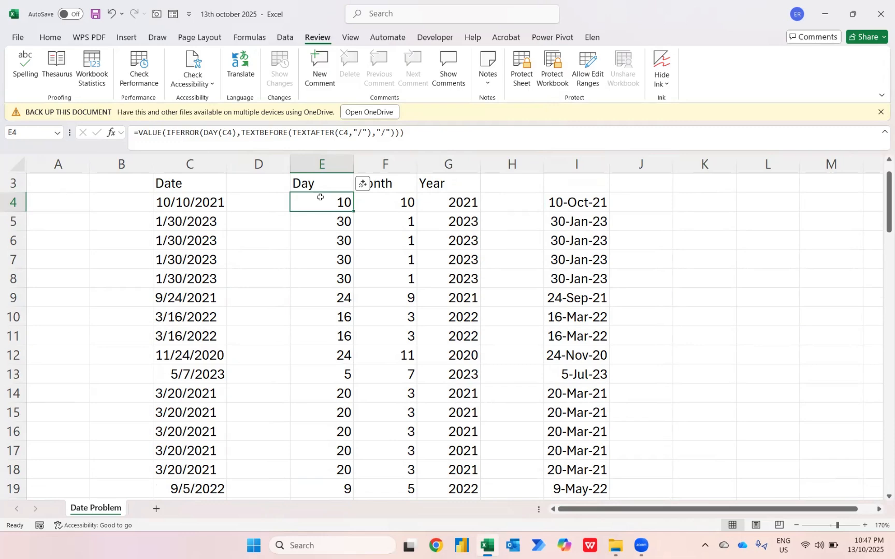
{"action": "key", "text": "Up"}
{"action": "key", "text": "shift+space"}
{"action": "key", "text": "ctrl+shift+plus"}
{"action": "key", "text": "ctrl+shift+plus"}
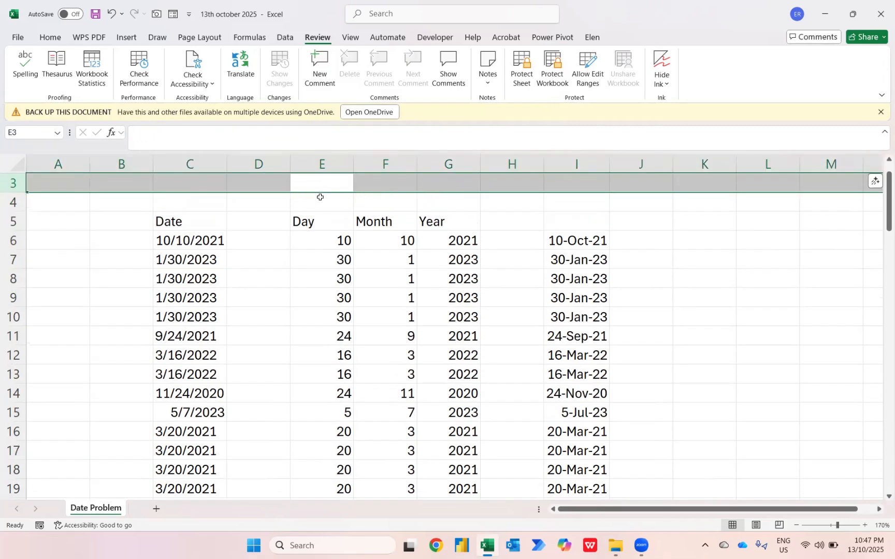
Step: Enter a FORMULATEXT formula in cell E3 that references the day formula in E7
{"action": "key", "text": "Down"}
{"action": "key", "text": "Up"}
{"action": "type", "text": "=fo"}
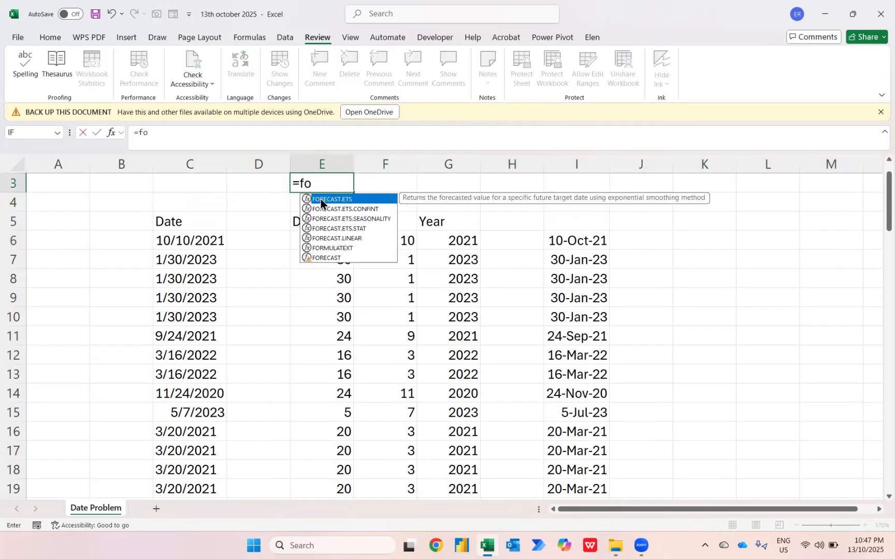
{"action": "type", "text": "rm"}
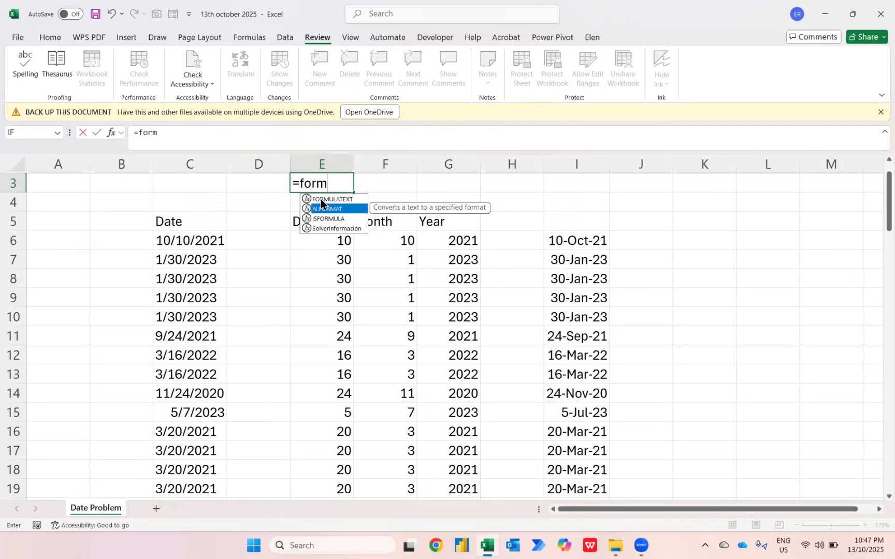
{"action": "key", "text": "Tab"}
{"action": "key", "text": "Down"}
{"action": "key", "text": "Down"}
{"action": "key", "text": "Down"}
{"action": "key", "text": "Down"}
{"action": "key", "text": "Return"}
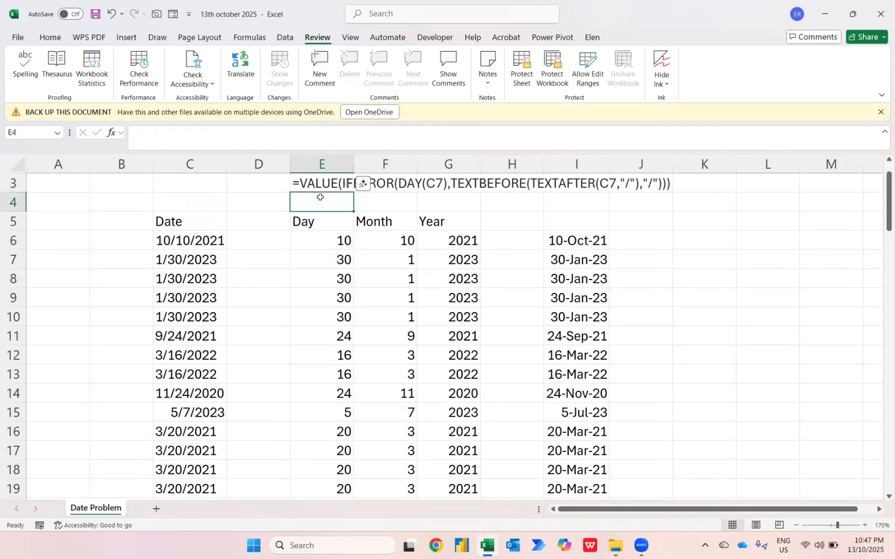
Step: Fill the FORMULATEXT formula from E3 across to G3, above the Month and Year columns
{"action": "key", "text": "Up"}
{"action": "key", "text": "shift+Right"}
{"action": "key", "text": "shift+Right"}
{"action": "key", "text": "ctrl+c"}
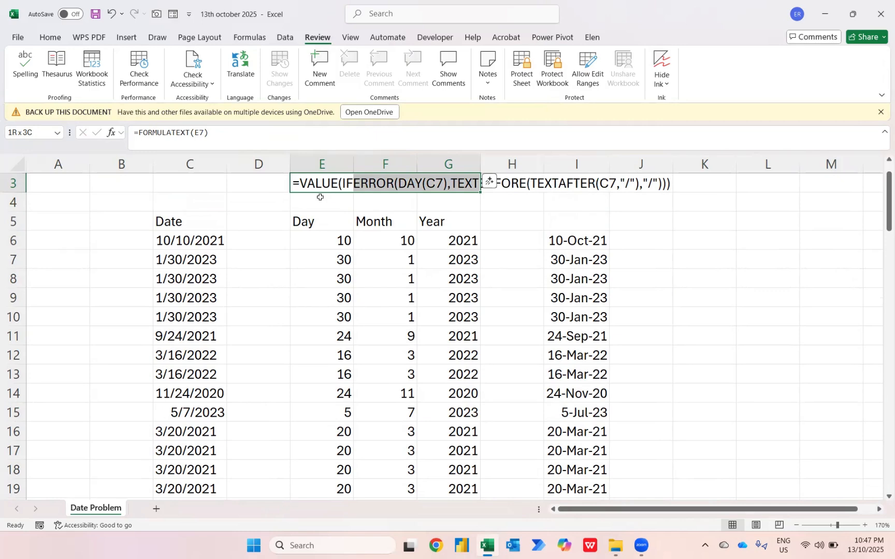
{"action": "key", "text": "ctrl+r"}
Step: Try autofitting columns E to G to the formula text in row 3
{"action": "key", "text": "alt+h"}
{"action": "key", "text": "o"}
{"action": "key", "text": "i"}
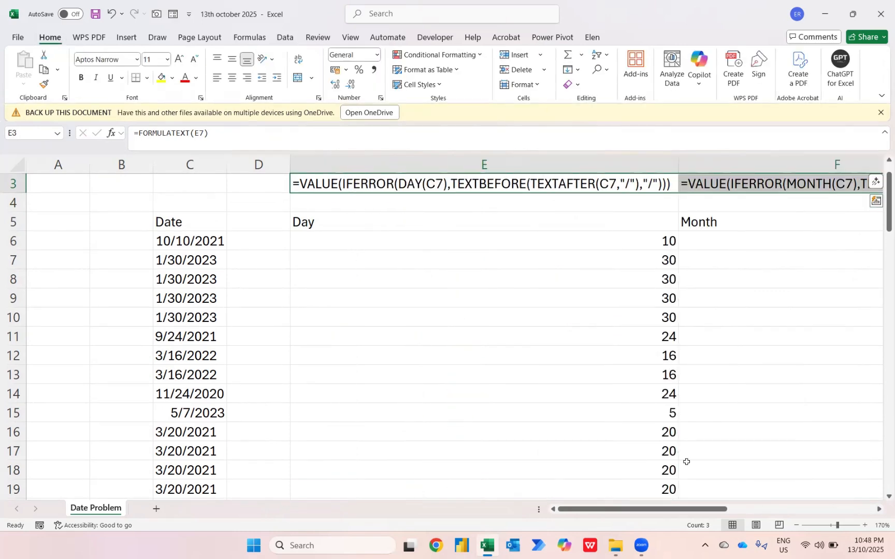
{"action": "key", "text": "ctrl+z"}
{"action": "key", "text": "Down"}
{"action": "key", "text": "Down"}
{"action": "key", "text": "Down"}
{"action": "key", "text": "Right"}
{"action": "key", "text": "Right"}
{"action": "key", "text": "Right"}
{"action": "key", "text": "Right"}
{"action": "key", "text": "Right"}
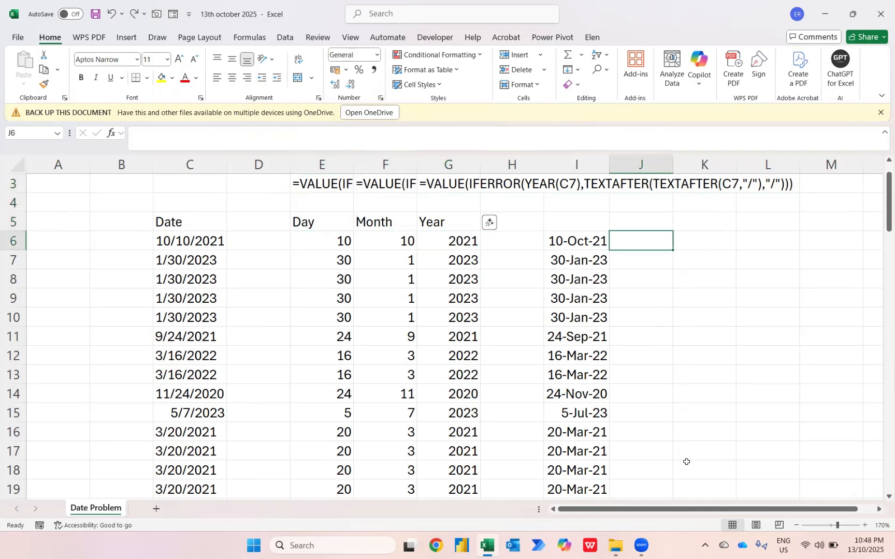
{"action": "key", "text": "Left"}
{"action": "key", "text": "Right"}
{"action": "type", "text": "="}
{"action": "key", "text": "Escape"}
Step: Select the full text of the day formula in cell E6 for copying
{"action": "key", "text": "Left"}
{"action": "key", "text": "Left"}
{"action": "key", "text": "Left"}
{"action": "key", "text": "Left"}
{"action": "key", "text": "Left"}
{"action": "key", "text": "F2"}
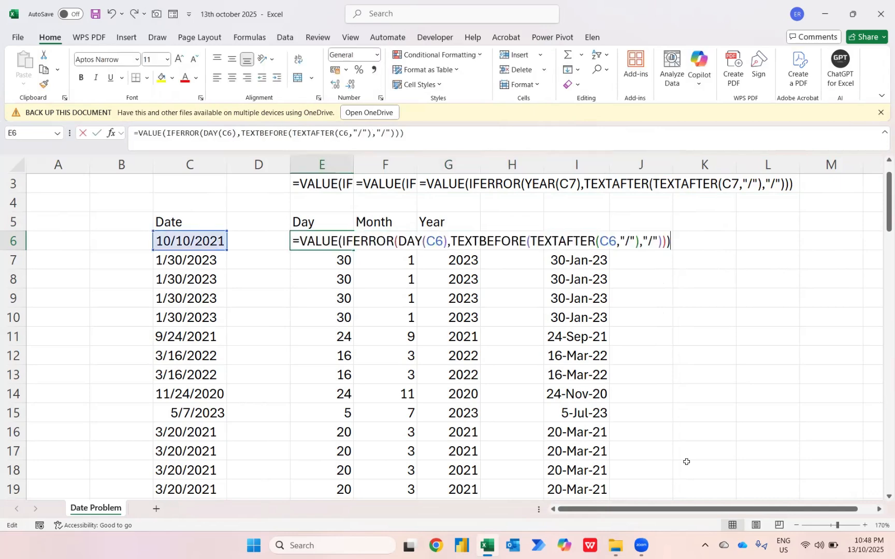
{"action": "key", "text": "shift+Home"}
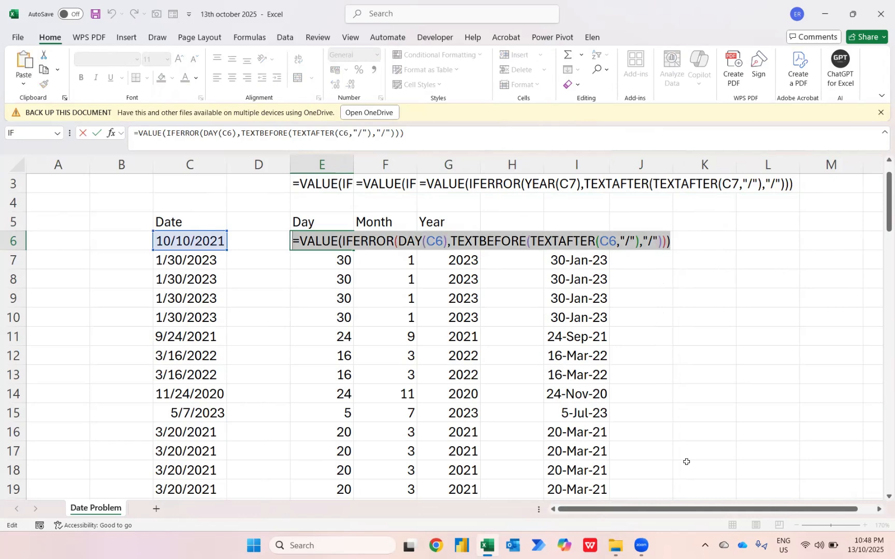
{"action": "key", "text": "Return"}
Step: Search for the Sticky Notes app and open it with a blank note
{"action": "key", "text": "super"}
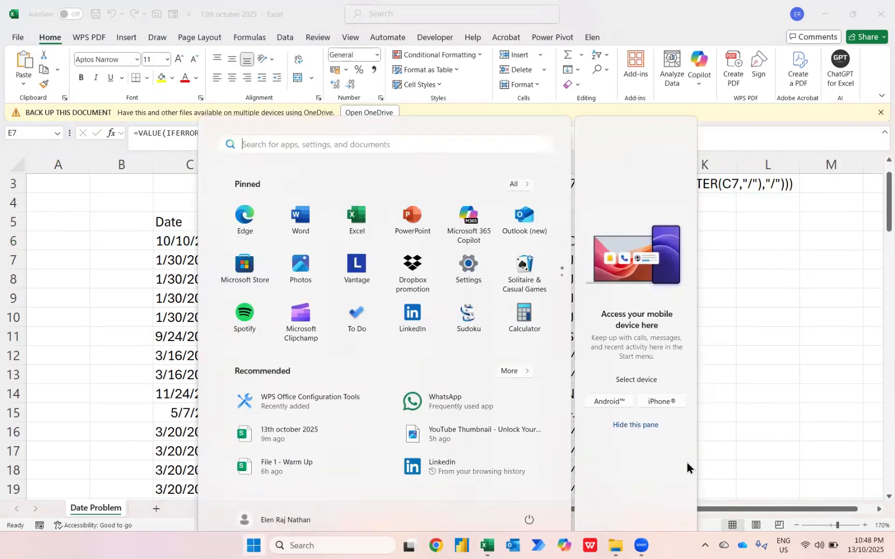
{"action": "type", "text": "stick"}
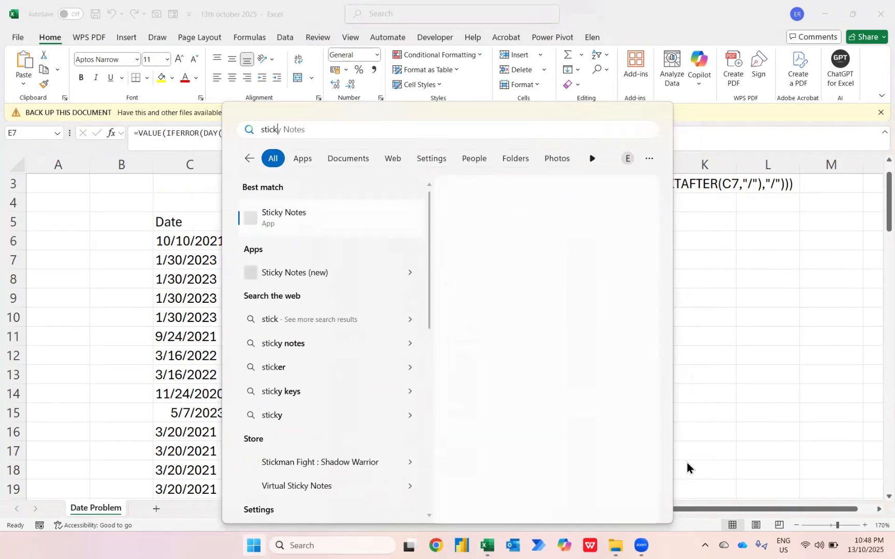
{"action": "key", "text": "Return"}
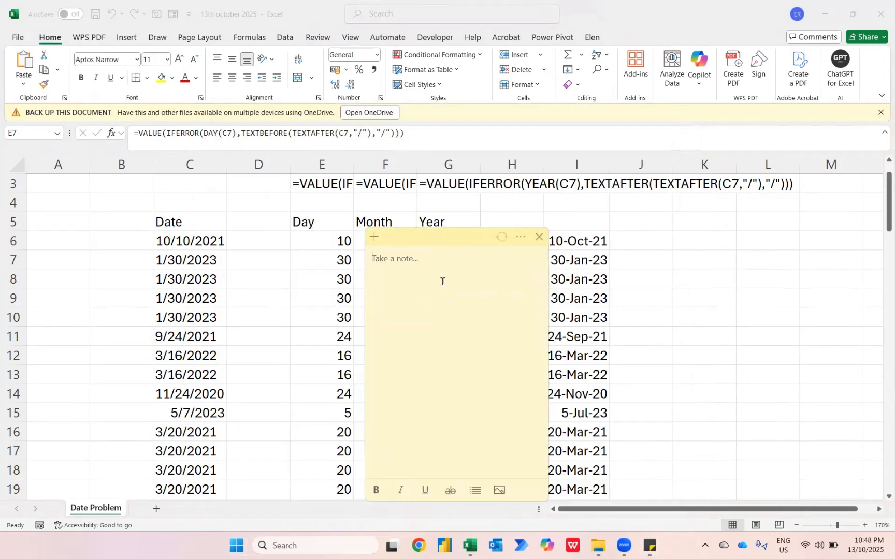
Step: Copy the full day formula text from cell E6 into the blank sticky note
{"action": "left_click", "coordinate": [333, 241]}
{"action": "double_click", "coordinate": [332, 240]}
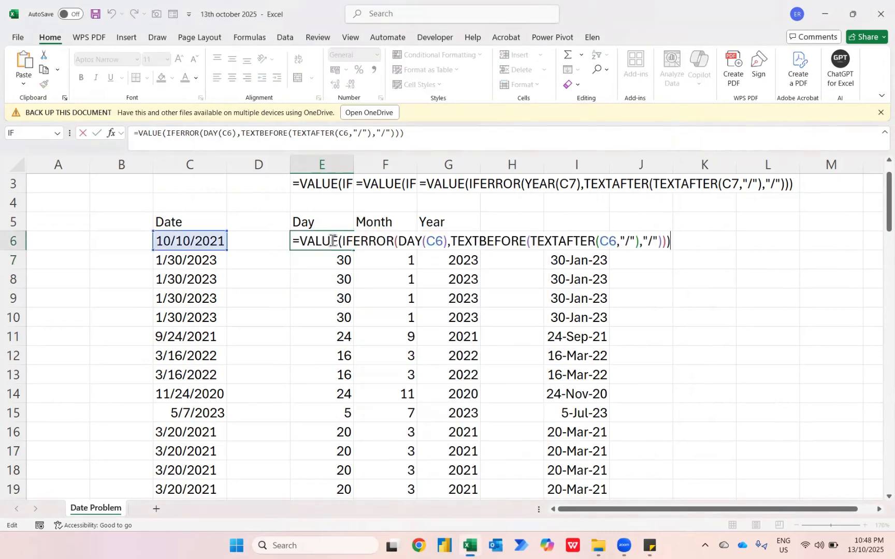
{"action": "key", "text": "ctrl+a"}
{"action": "key", "text": "Return"}
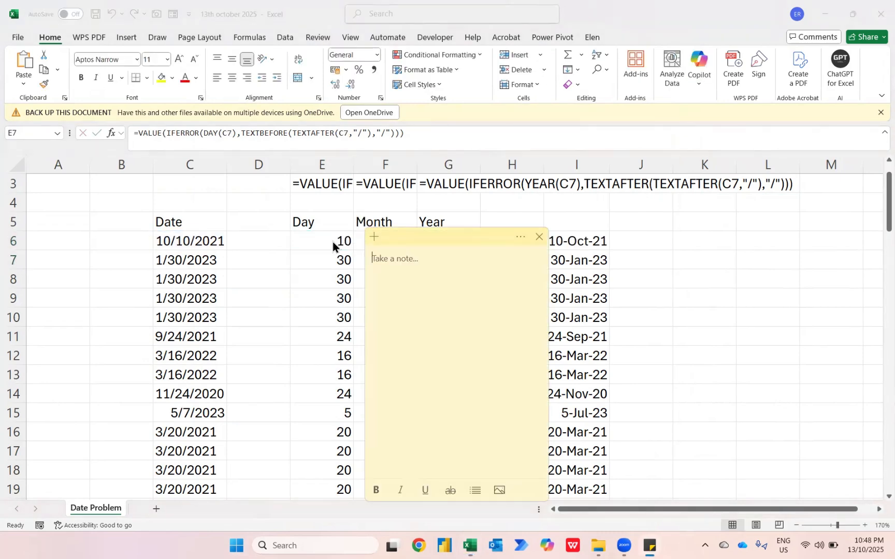
{"action": "key", "text": "ctrl+v"}
{"action": "key", "text": "Return"}
Step: Copy the full month formula text from cell F6 in Excel into the sticky note, below the day formula
{"action": "key", "text": "alt+Tab"}
{"action": "key", "text": "Up"}
{"action": "key", "text": "Right"}
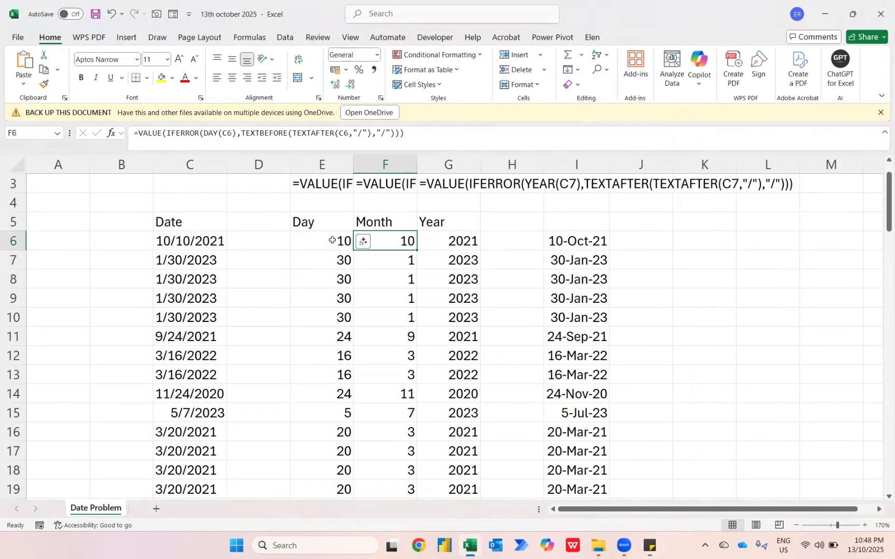
{"action": "key", "text": "F2"}
{"action": "key", "text": "ctrl+a"}
{"action": "key", "text": "ctrl+c"}
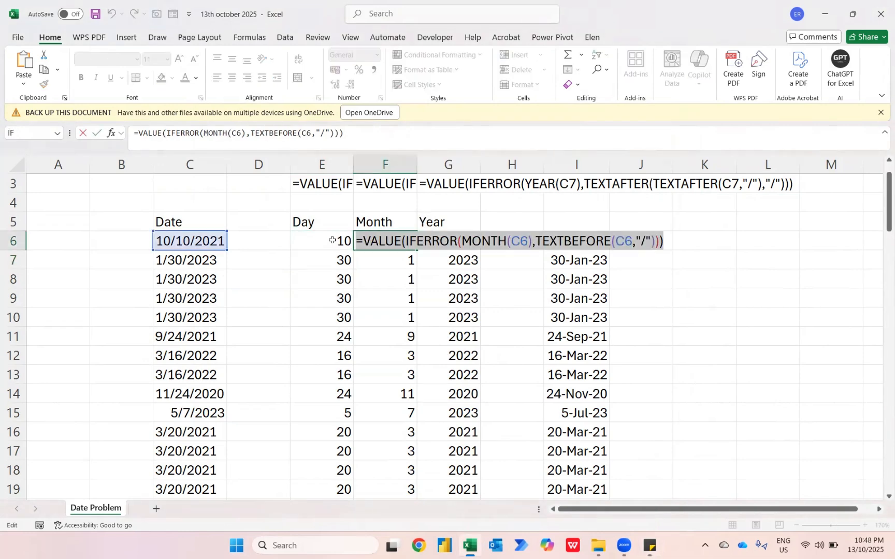
{"action": "key", "text": "Return"}
{"action": "key", "text": "super+Tab"}
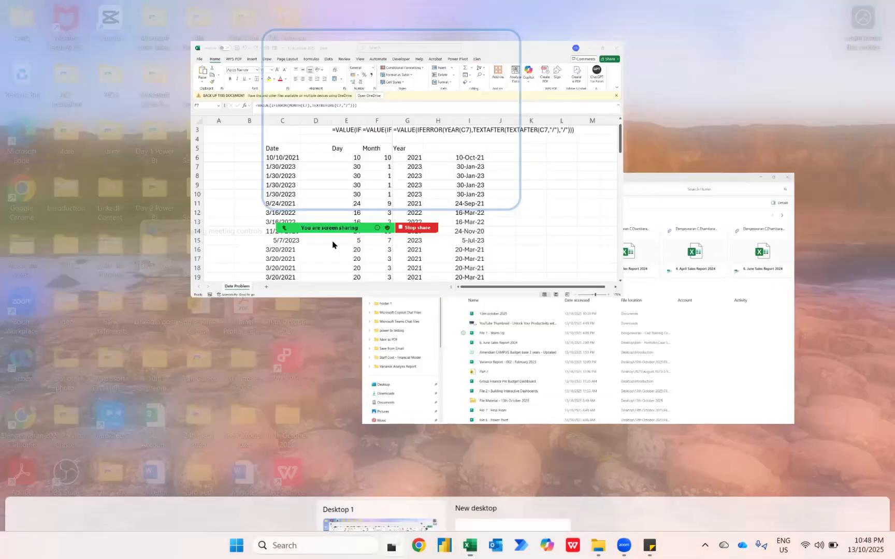
{"action": "key", "text": "alt+Tab"}
{"action": "left_click", "coordinate": [332, 244]}
{"action": "key", "text": "ctrl+v"}
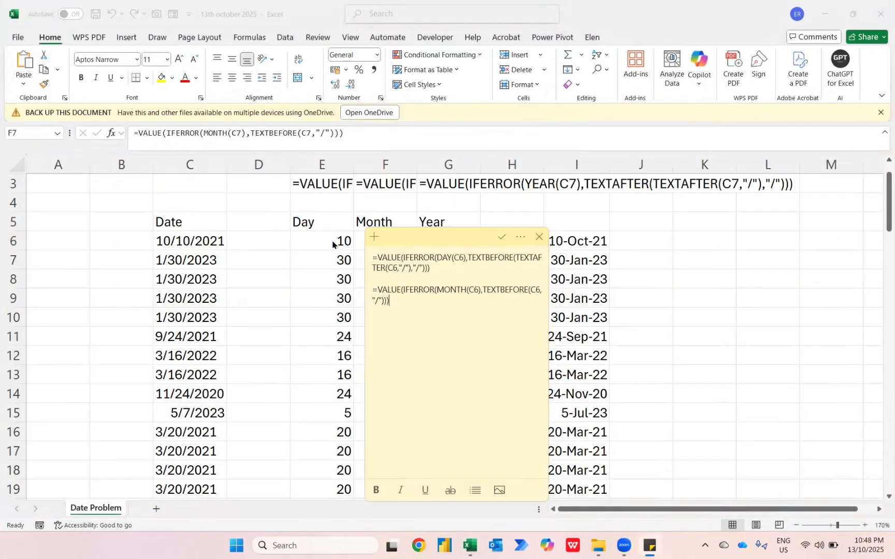
Step: Copy the full year formula text from cell G6 in Excel into the sticky note, below the month formula
{"action": "key", "text": "alt+Tab"}
{"action": "key", "text": "Up"}
{"action": "key", "text": "Right"}
{"action": "key", "text": "F2"}
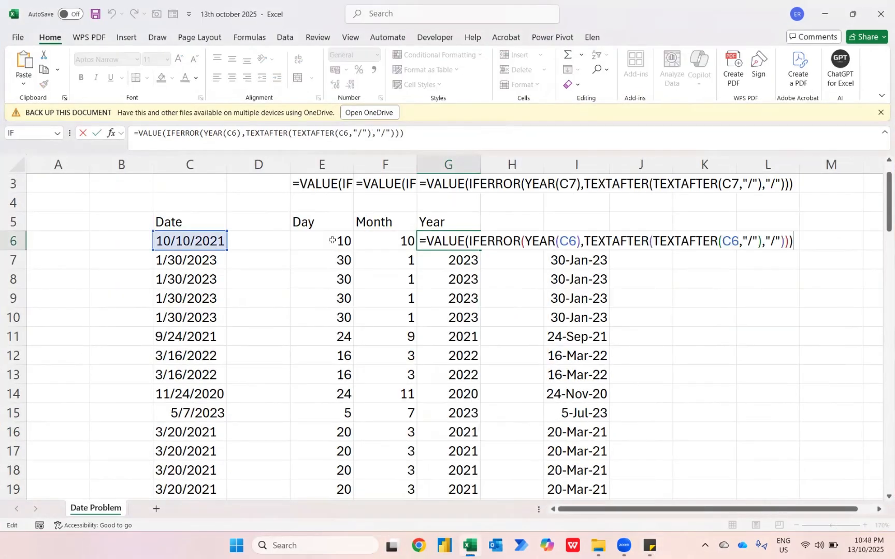
{"action": "key", "text": "shift+Home"}
{"action": "key", "text": "ctrl+c"}
{"action": "key", "text": "Return"}
{"action": "key", "text": "alt+Tab"}
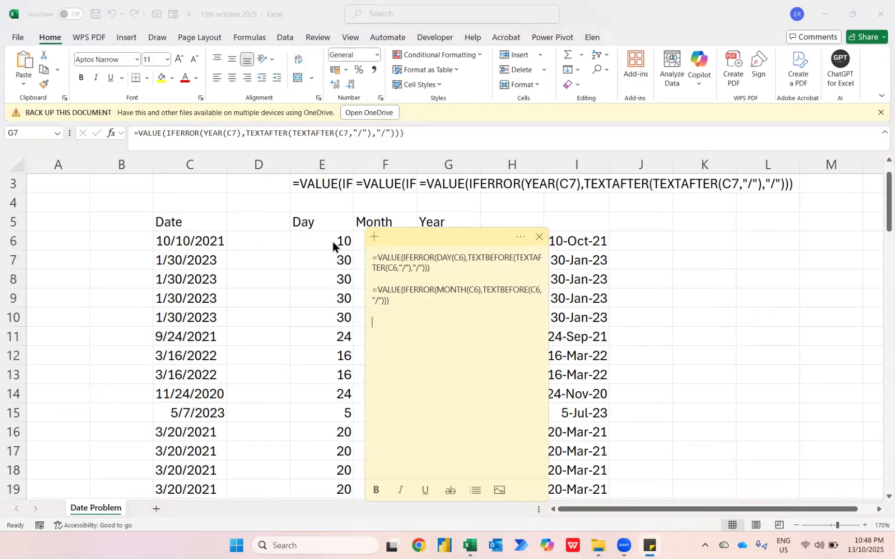
{"action": "key", "text": "ctrl+v"}
Step: Switch back to Excel and start a DATEVALUE formula in cell J6, beside the first rebuilt date
{"action": "key", "text": "alt+Tab"}
{"action": "key", "text": "Up"}
{"action": "key", "text": "Right"}
{"action": "key", "text": "Right"}
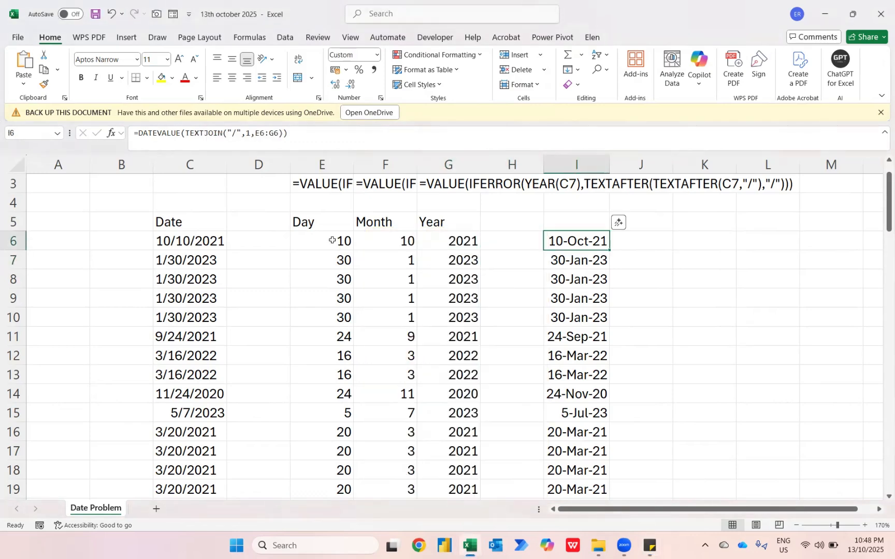
{"action": "key", "text": "Right"}
{"action": "key", "text": "Left"}
{"action": "key", "text": "Right"}
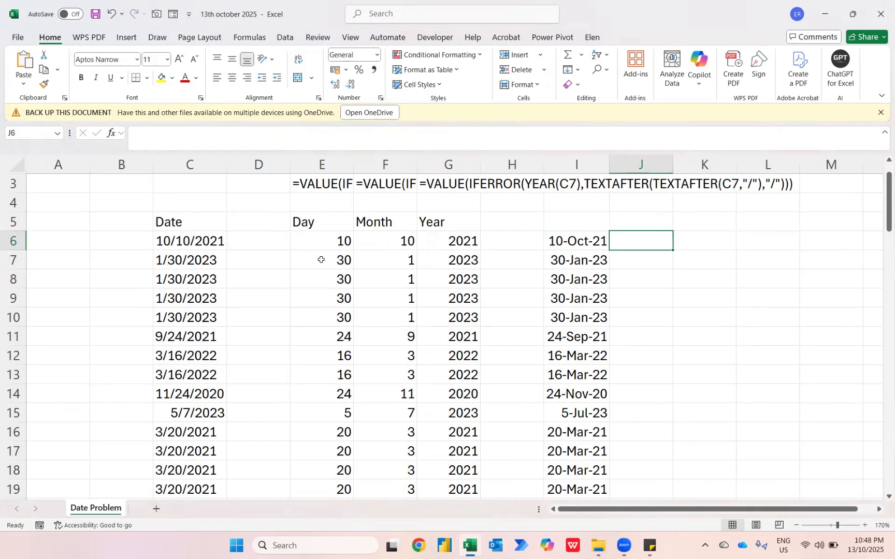
{"action": "type", "text": "=date"}
{"action": "key", "text": "Down"}
{"action": "key", "text": "Down"}
{"action": "key", "text": "Tab"}
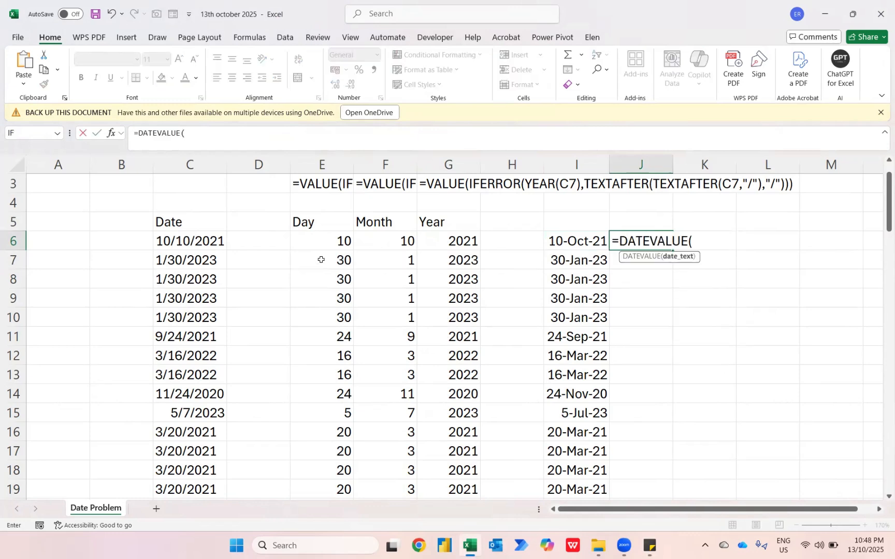
Step: Nest TEXTJOIN inside the DATEVALUE formula with "/" as the delimiter and 1 for ignore_empty
{"action": "type", "text": "text"}
{"action": "key", "text": "Down"}
{"action": "key", "text": "Down"}
{"action": "key", "text": "Down"}
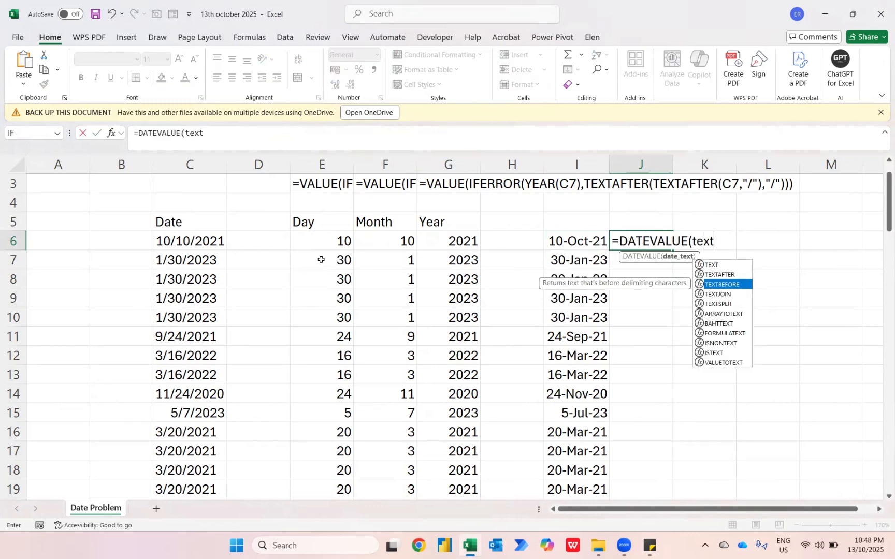
{"action": "key", "text": "Tab"}
{"action": "type", "text": "\","}
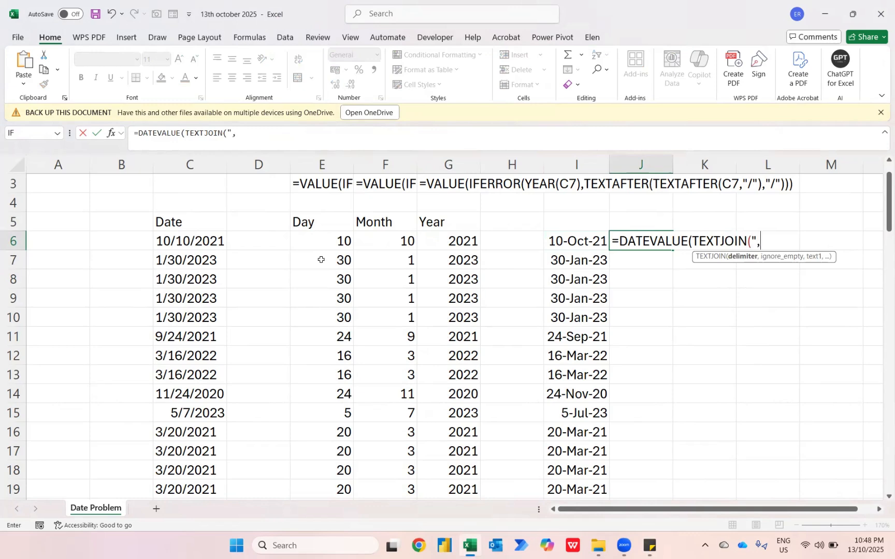
{"action": "key", "text": "BackSpace"}
{"action": "type", "text": "/\",1,"}
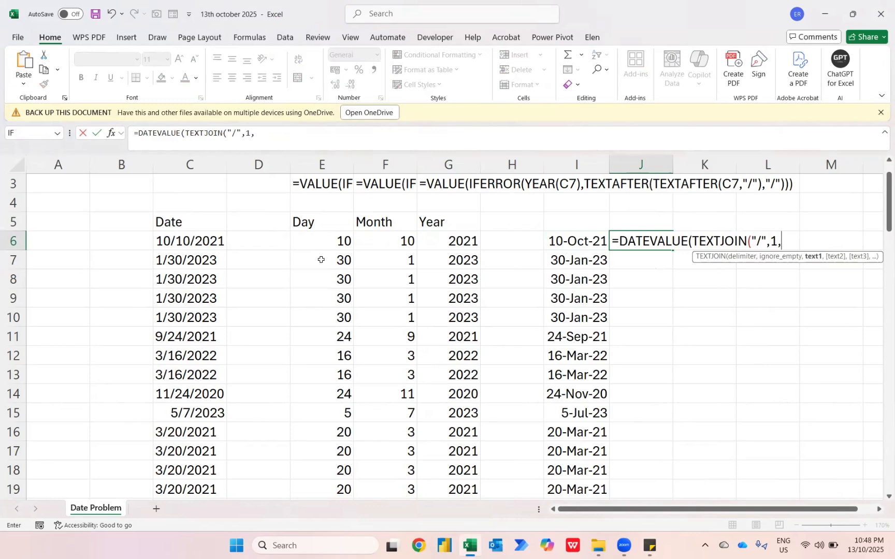
Step: Copy the day formula from the sticky note into J6 as the first TEXTJOIN text argument, followed by a comma
{"action": "key", "text": "alt+Tab"}
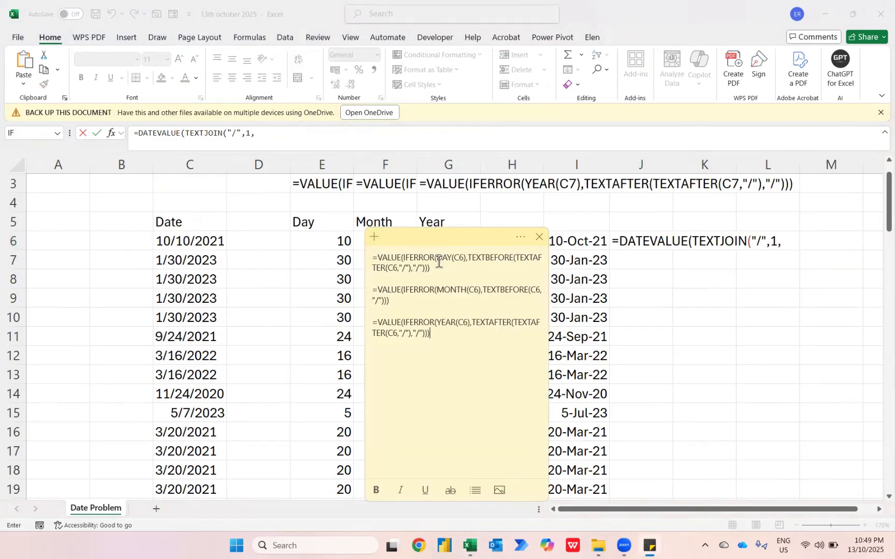
{"action": "key", "text": "shift+Up"}
{"action": "key", "text": "shift+Up"}
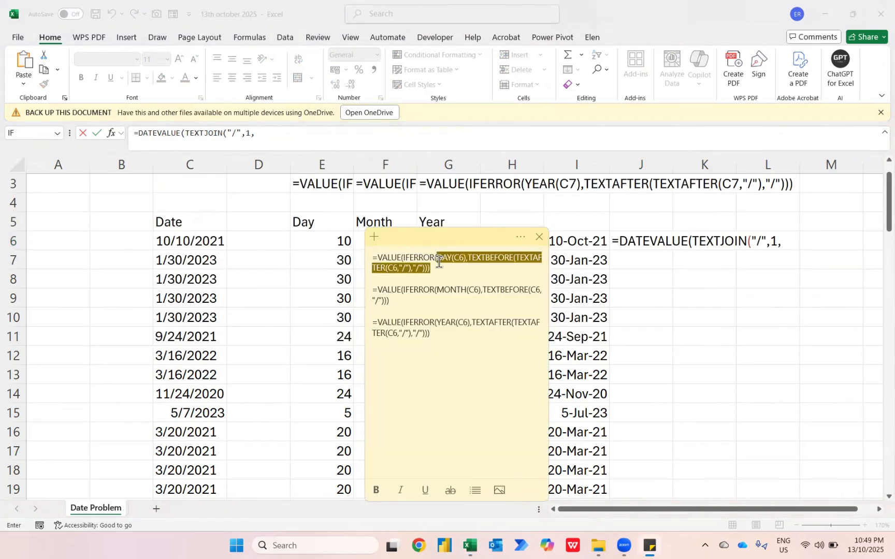
{"action": "key", "text": "alt+Tab"}
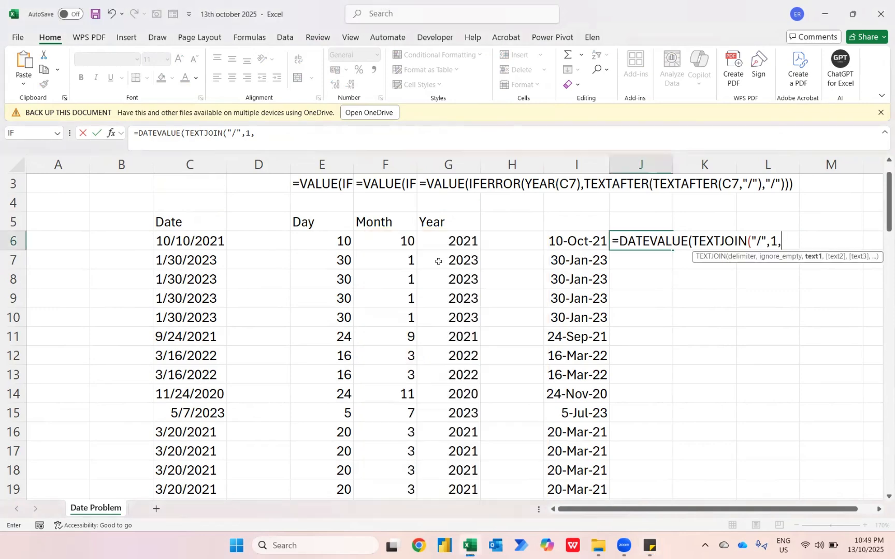
{"action": "key", "text": "ctrl+v"}
{"action": "type", "text": ","}
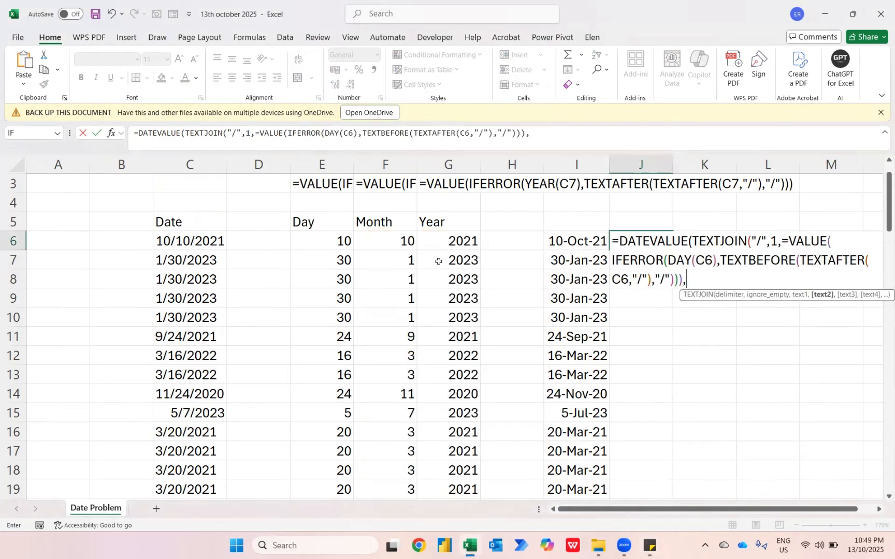
Step: Add the note's month formula, without its equals sign, as the second TEXTJOIN text argument and delete the equals sign before the day formula
{"action": "key", "text": "alt+Tab"}
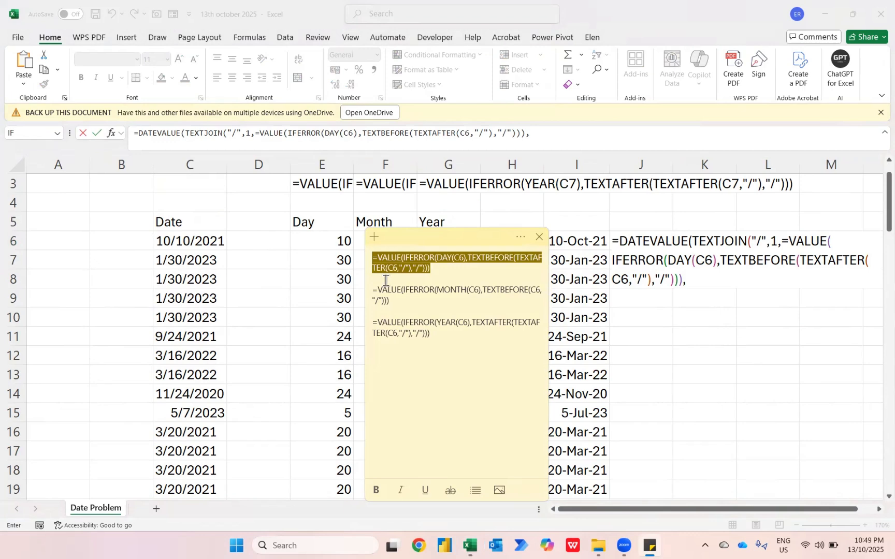
{"action": "left_click", "coordinate": [398, 307]}
{"action": "key", "text": "ctrl+shift+Up"}
{"action": "key", "text": "ctrl+shift+Up"}
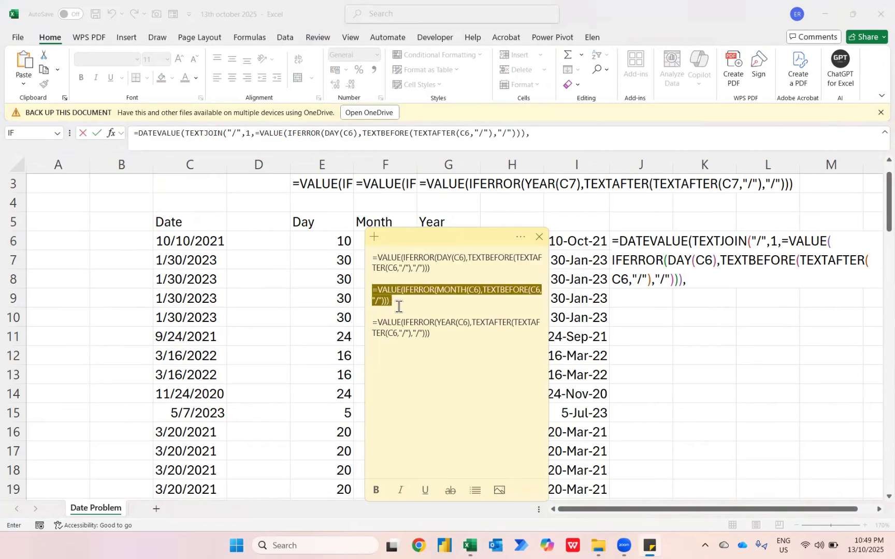
{"action": "key", "text": "shift+Right"}
{"action": "key", "text": "alt+Tab"}
{"action": "key", "text": "ctrl+v"}
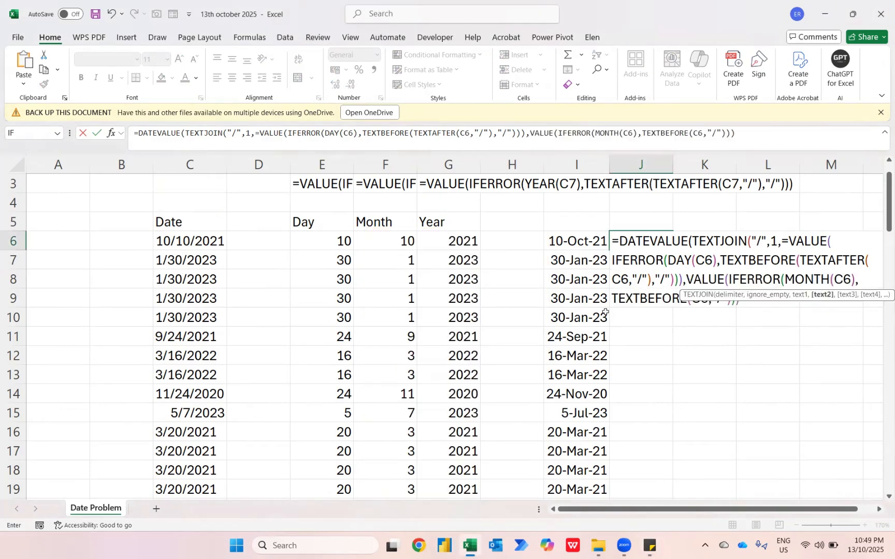
{"action": "left_click", "coordinate": [788, 242]}
{"action": "key", "text": "BackSpace"}
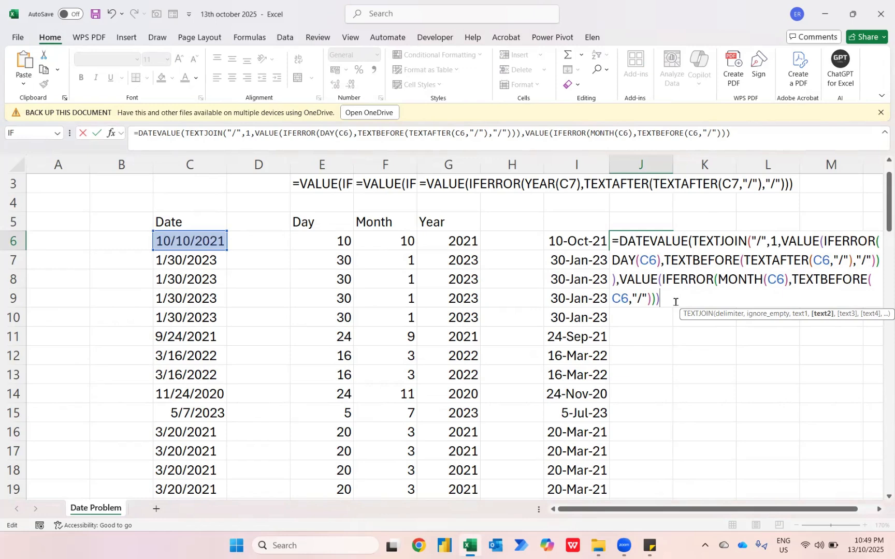
Step: Add the note's year formula, without its equals sign, as the third TEXTJOIN text argument in J6
{"action": "type", "text": ","}
{"action": "key", "text": "alt+Tab"}
{"action": "left_click_drag", "start_coordinate": [430, 334], "coordinate": [378, 323]}
{"action": "key", "text": "ctrl+c"}
{"action": "key", "text": "alt+Tab"}
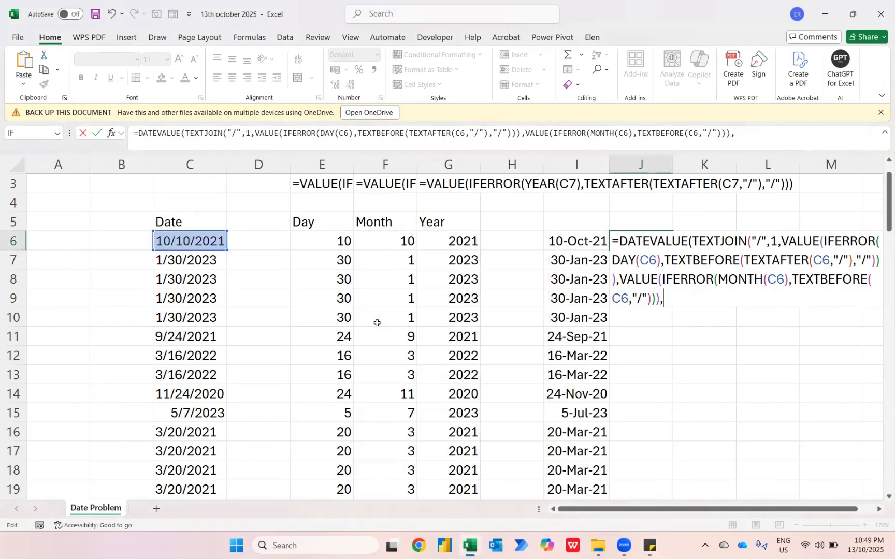
{"action": "key", "text": "ctrl+v"}
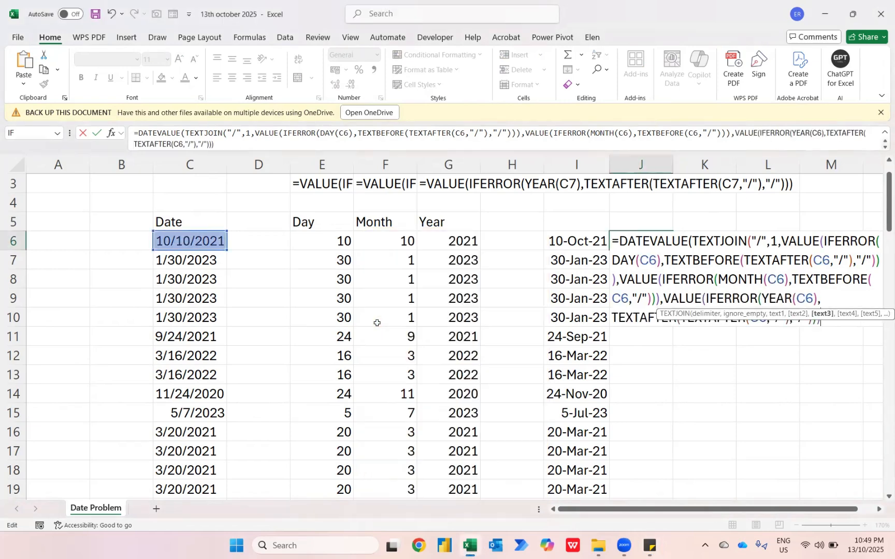
Step: Enter the combined formula in J6, accepting the suggested closing-parenthesis correction, and format the result as a day-month-year date
{"action": "key", "text": "Return"}
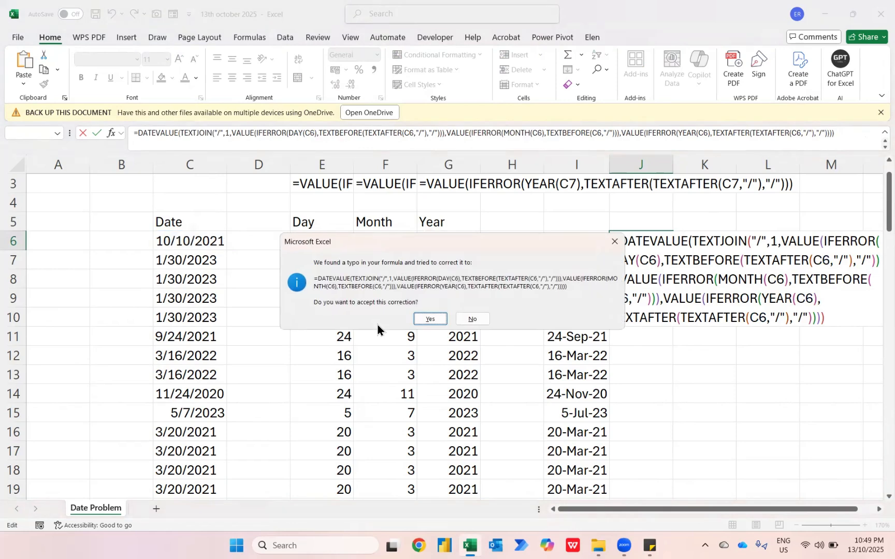
{"action": "key", "text": "Return"}
{"action": "key", "text": "Up"}
{"action": "key", "text": "ctrl+shift+numbersign"}
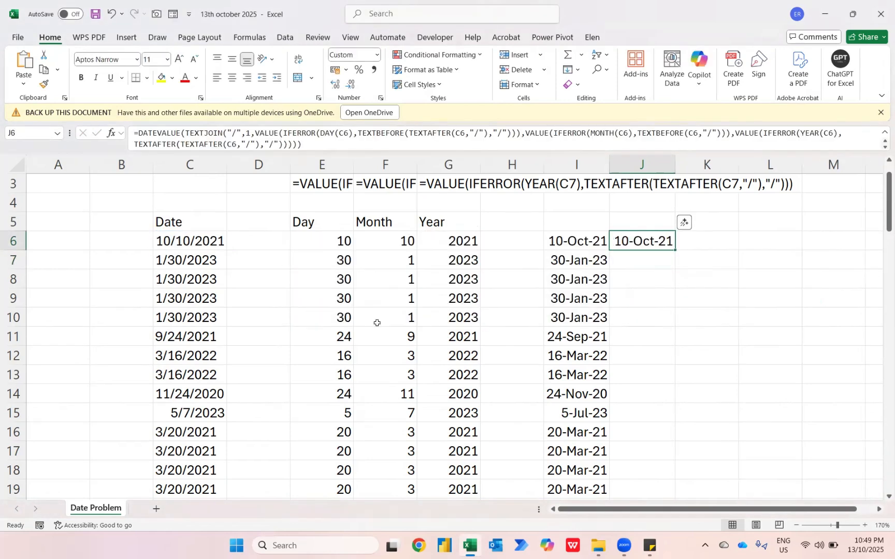
Step: Fill the combined DATEVALUE formula from J6 down column J to row 86
{"action": "key", "text": "Left"}
{"action": "key", "text": "Right"}
{"action": "double_click", "coordinate": [673, 249]}
{"action": "double_click", "coordinate": [673, 249]}
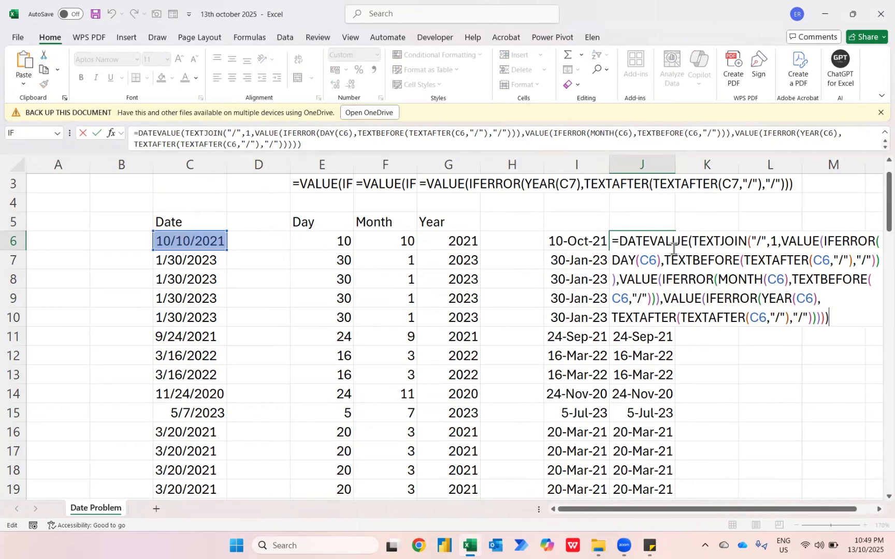
{"action": "key", "text": "Escape"}
Step: Compare the I6 formula and its day, month and year helper cells E6:G6 with the combined formula in J6
{"action": "key", "text": "Left"}
{"action": "key", "text": "Left"}
{"action": "key", "text": "Left"}
{"action": "key", "text": "Left"}
{"action": "key", "text": "Left"}
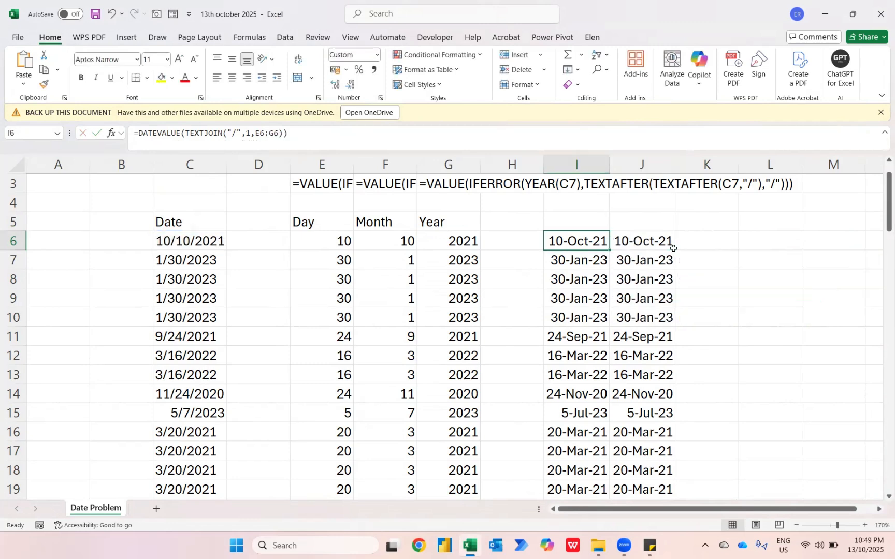
{"action": "key", "text": "shift+Right"}
{"action": "key", "text": "shift+Right"}
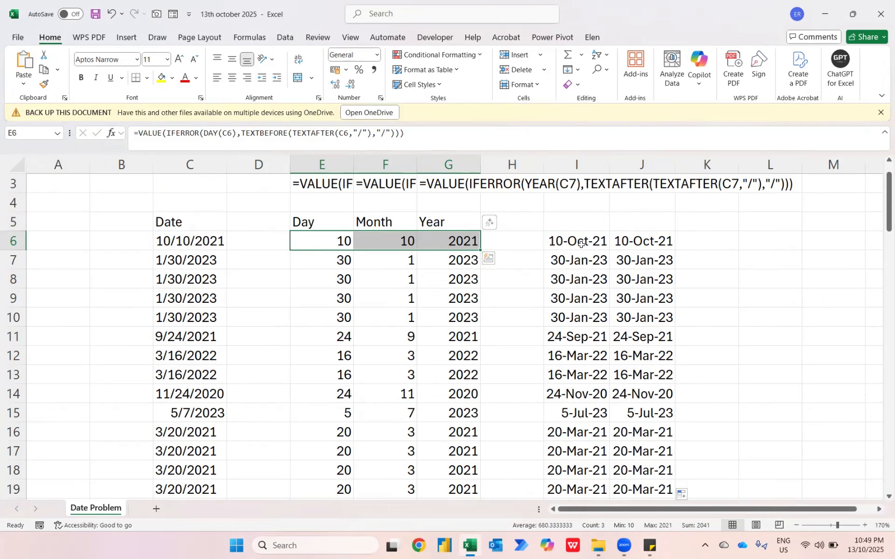
{"action": "left_click", "coordinate": [581, 243]}
{"action": "key", "text": "Right"}
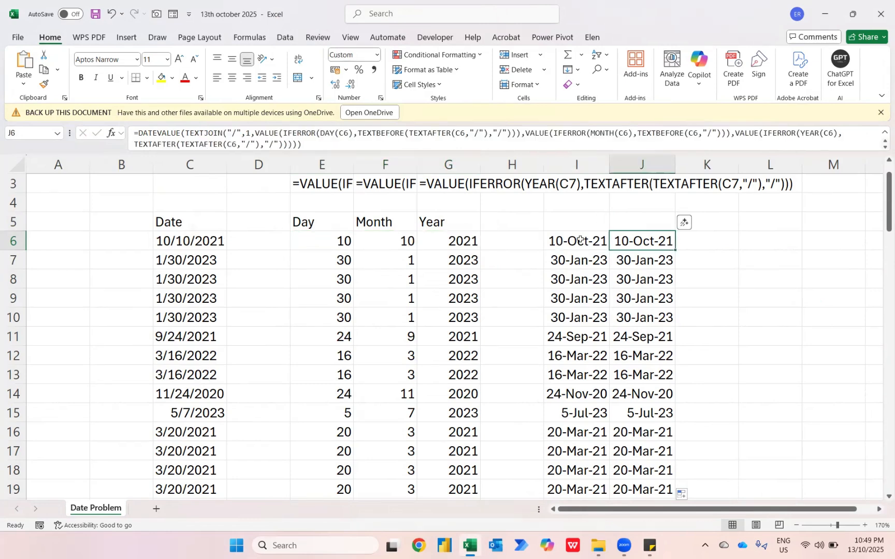
{"action": "key", "text": "Left"}
{"action": "key", "text": "Left"}
{"action": "key", "text": "Left"}
{"action": "key", "text": "shift+Left"}
{"action": "key", "text": "shift+Left"}
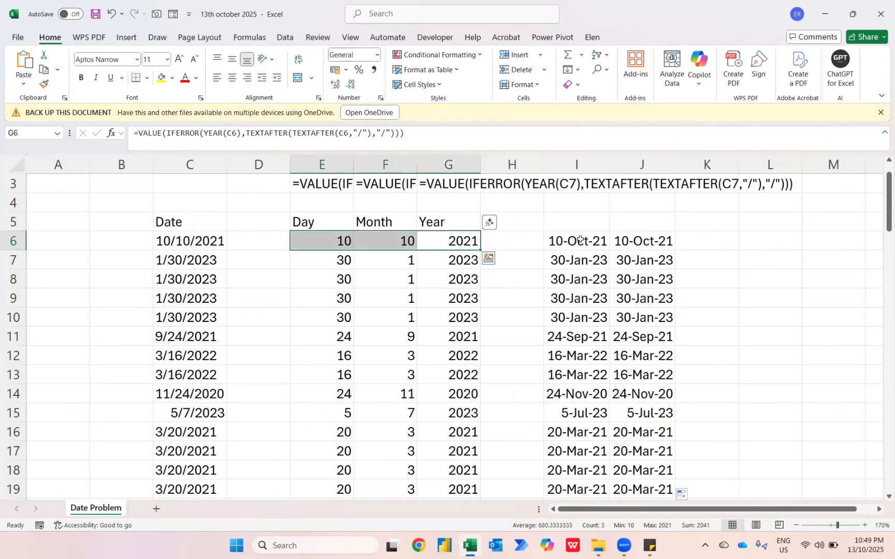
{"action": "left_click", "coordinate": [581, 240]}
{"action": "key", "text": "Right"}
{"action": "key", "text": "F2"}
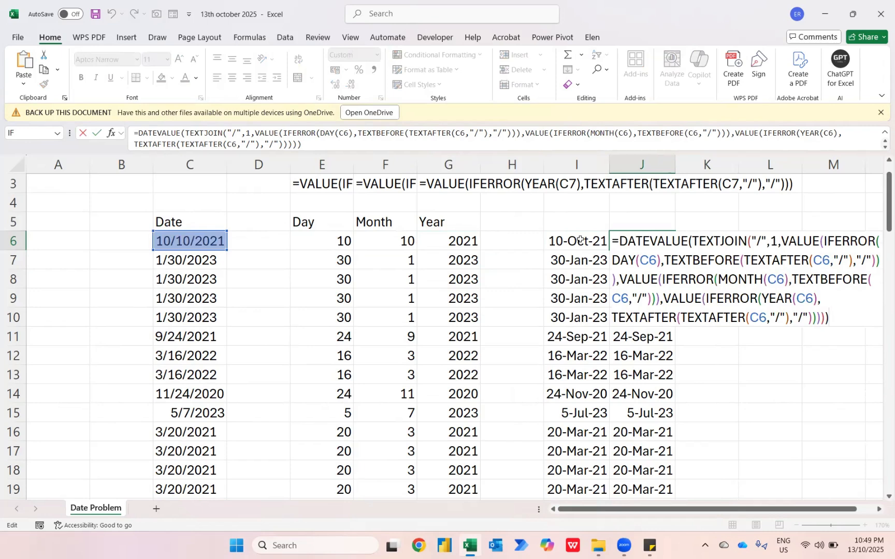
{"action": "key", "text": "ctrl+Return"}
Step: Check the rebuilt dates in column J against column I from row 6 through row 86
{"action": "key", "text": "ctrl+Down"}
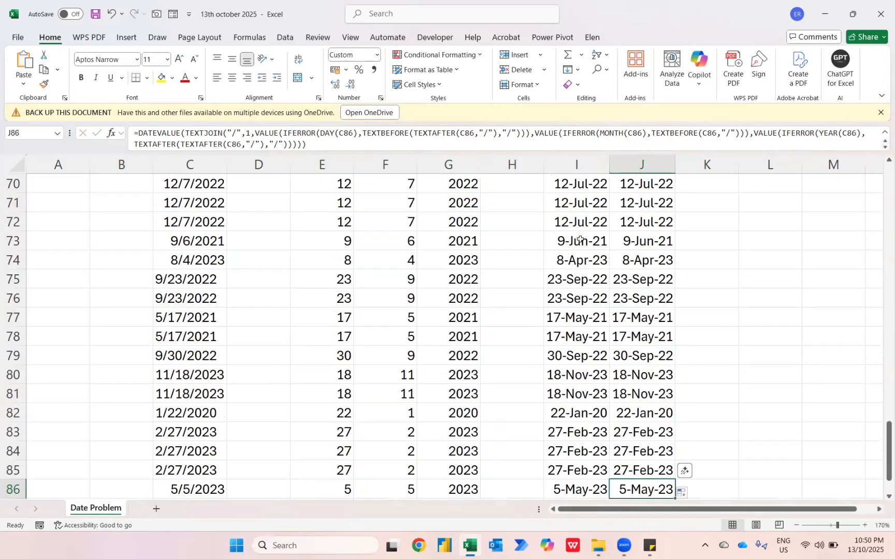
{"action": "scroll", "coordinate": [580, 240], "scroll_direction": "up", "scroll_amount": 20}
{"action": "scroll", "coordinate": [581, 239], "scroll_direction": "down", "scroll_amount": 15}
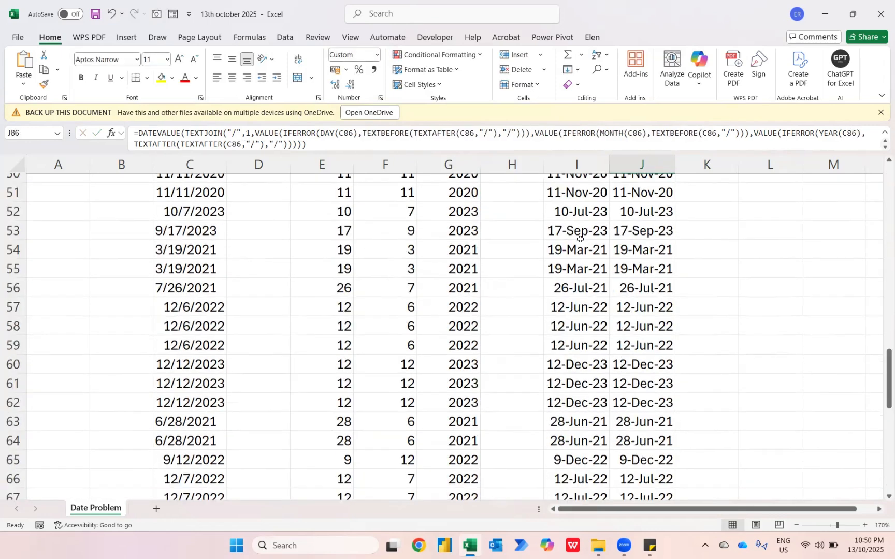
{"action": "scroll", "coordinate": [580, 239], "scroll_direction": "down", "scroll_amount": 7}
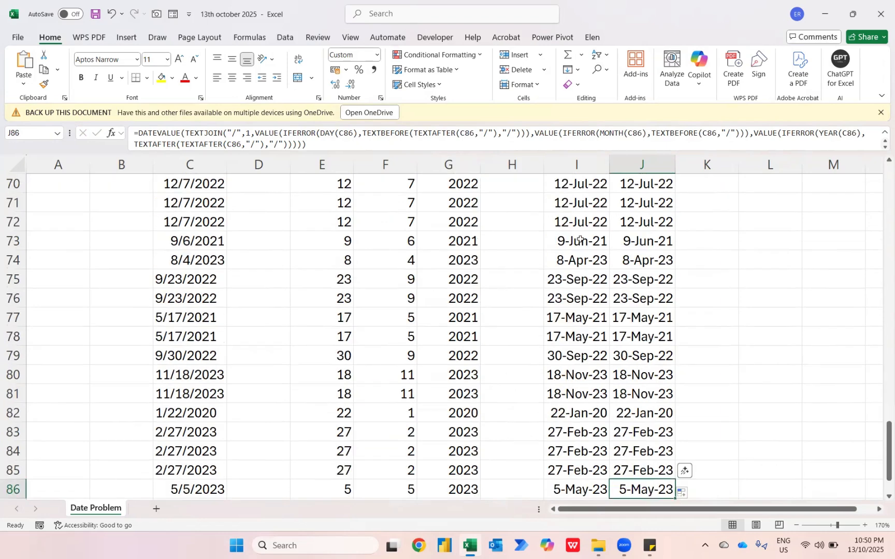
{"action": "key", "text": "ctrl+Up"}
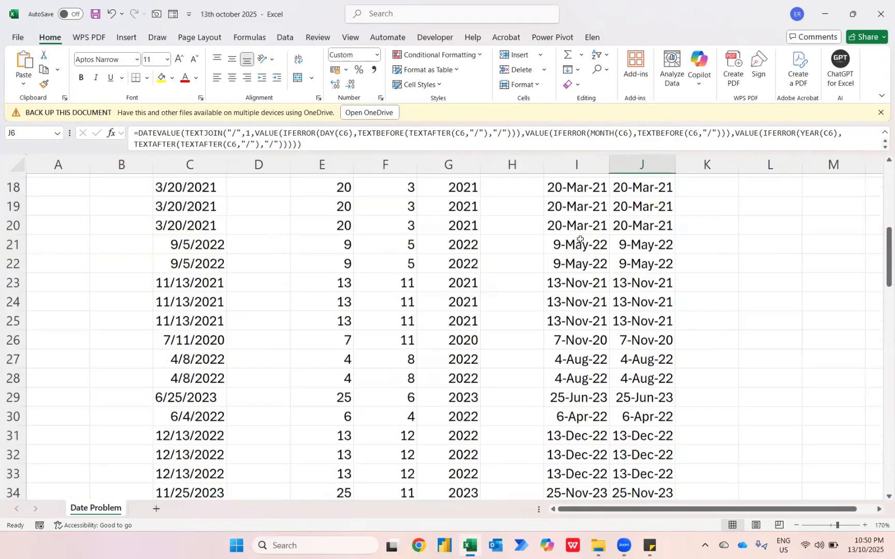
{"action": "key", "text": "Up"}
{"action": "key", "text": "Down"}
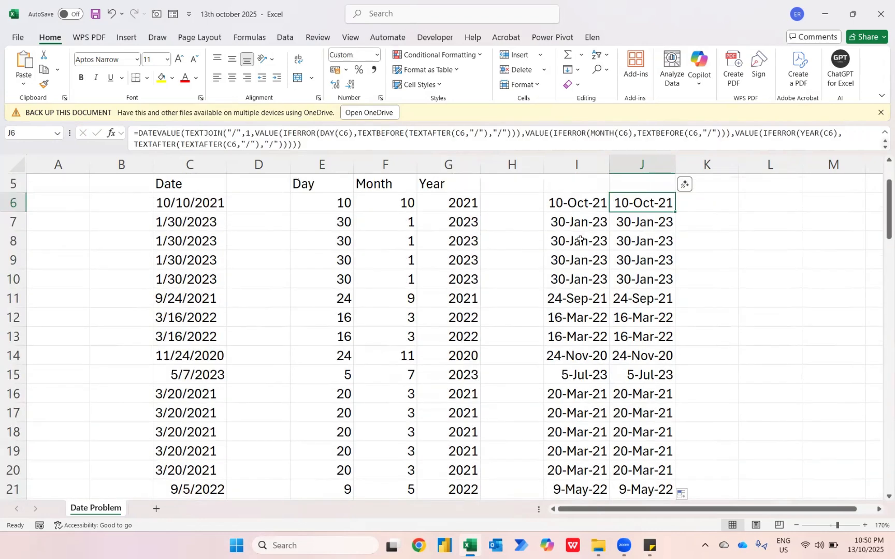